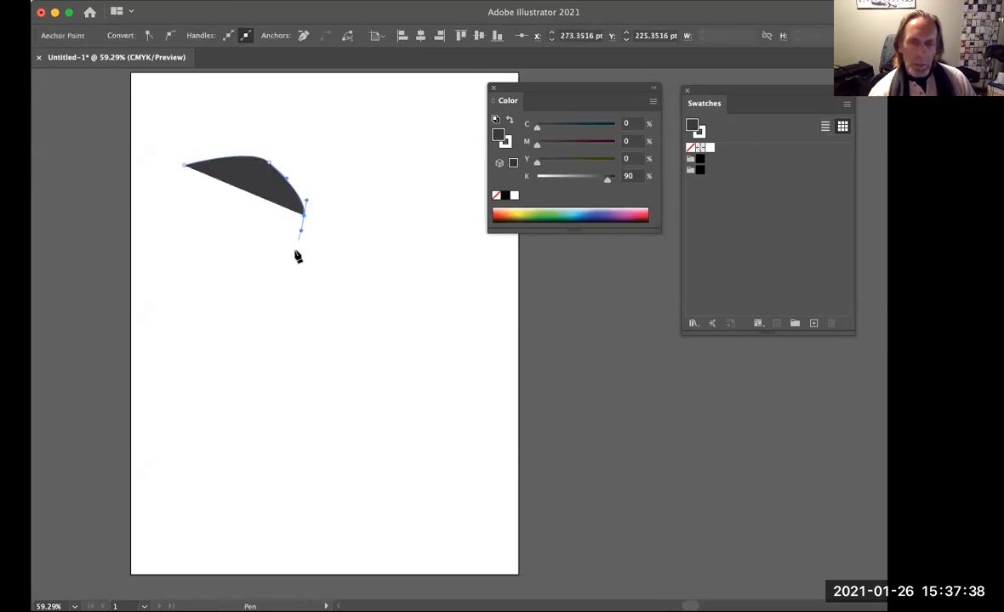
Continue the open face profile with the Pen tool, adding anchor points for the underside of the nose, the lips and the chin
{"action": "left_click", "coordinate": [308, 311]}
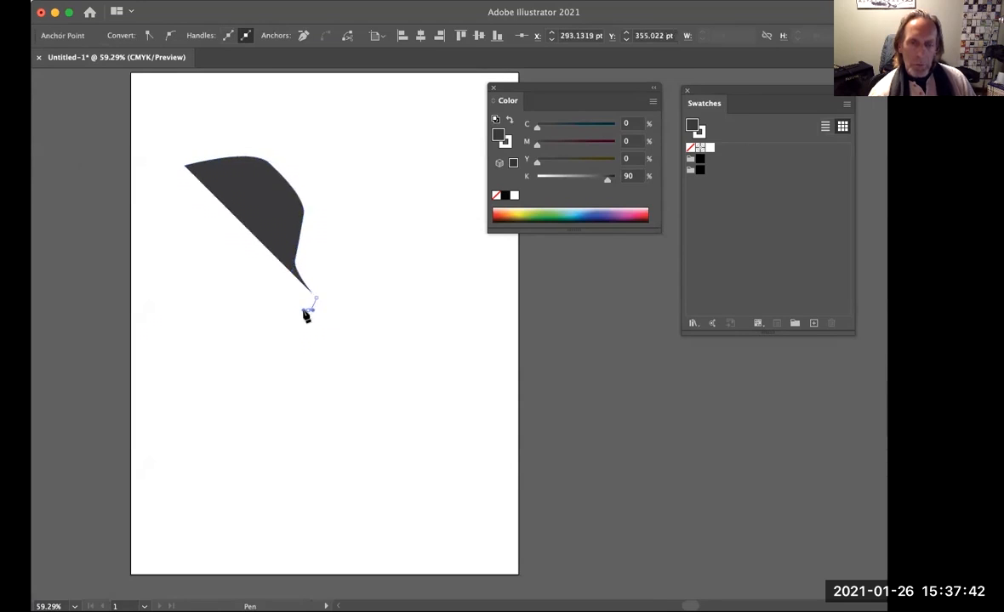
{"action": "left_click", "coordinate": [297, 320]}
{"action": "left_click", "coordinate": [295, 336]}
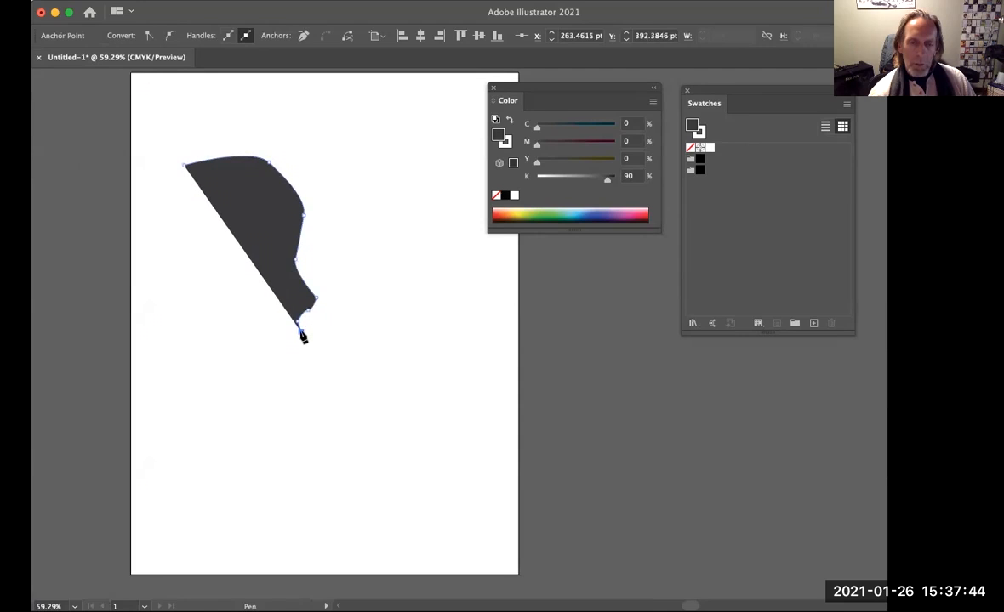
{"action": "left_click", "coordinate": [300, 345]}
{"action": "left_click", "coordinate": [293, 364]}
{"action": "left_click_drag", "start_coordinate": [296, 388], "coordinate": [268, 413]}
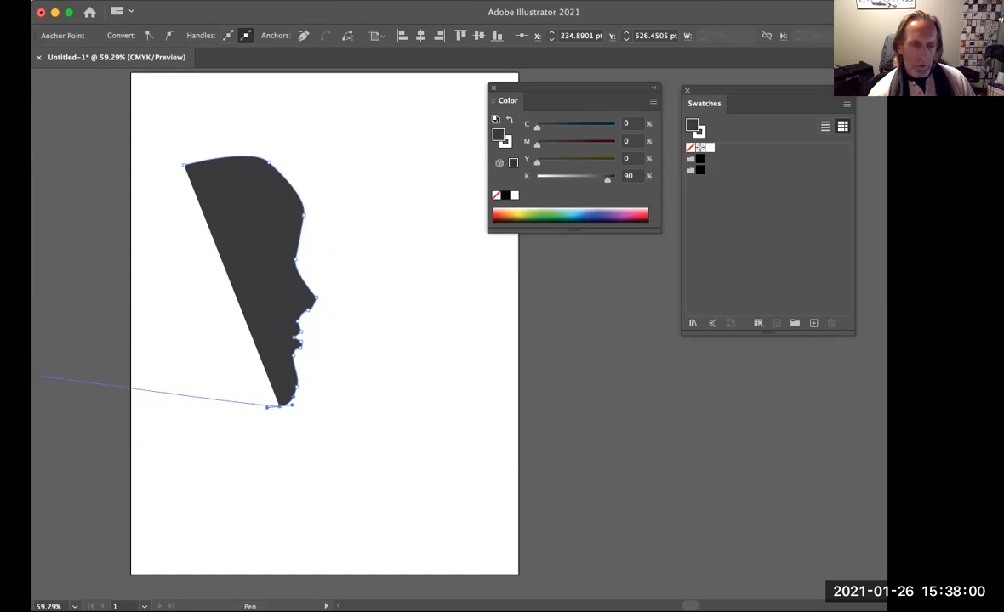
Reset the profile path to the default white fill and black stroke, and deselect it
{"action": "key", "text": "d"}
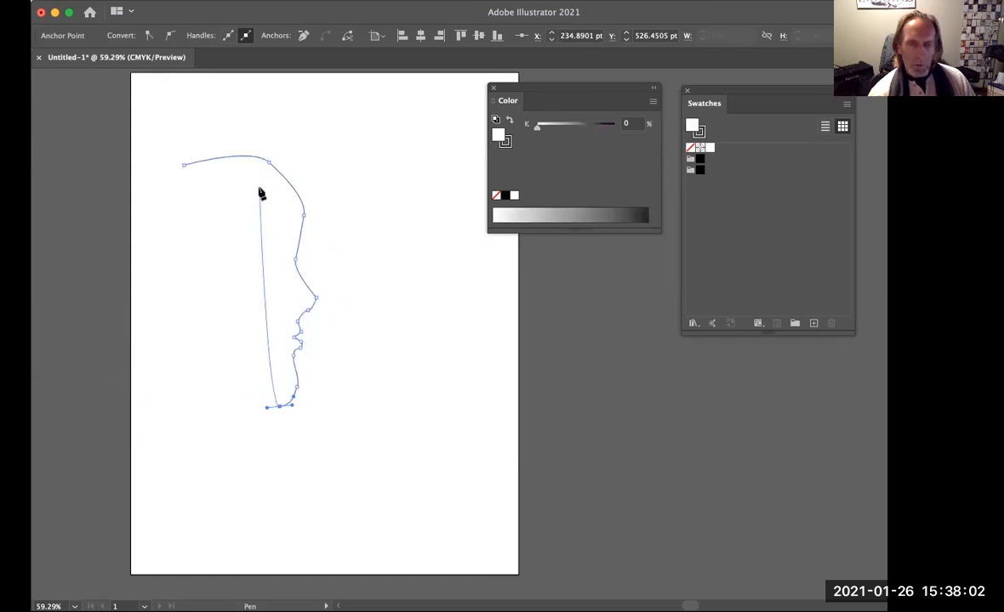
{"action": "key", "text": "v"}
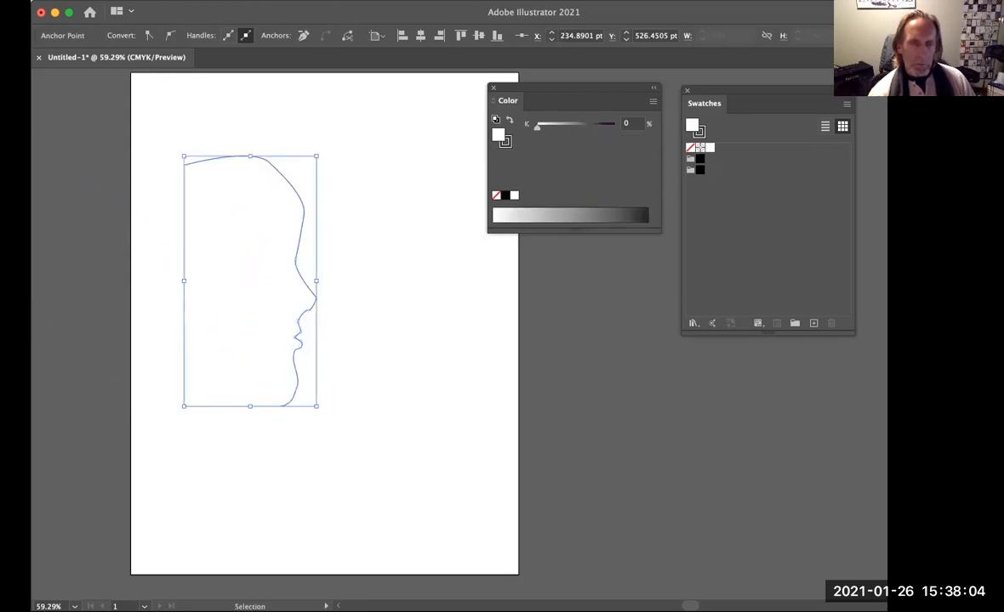
{"action": "left_click", "coordinate": [145, 99]}
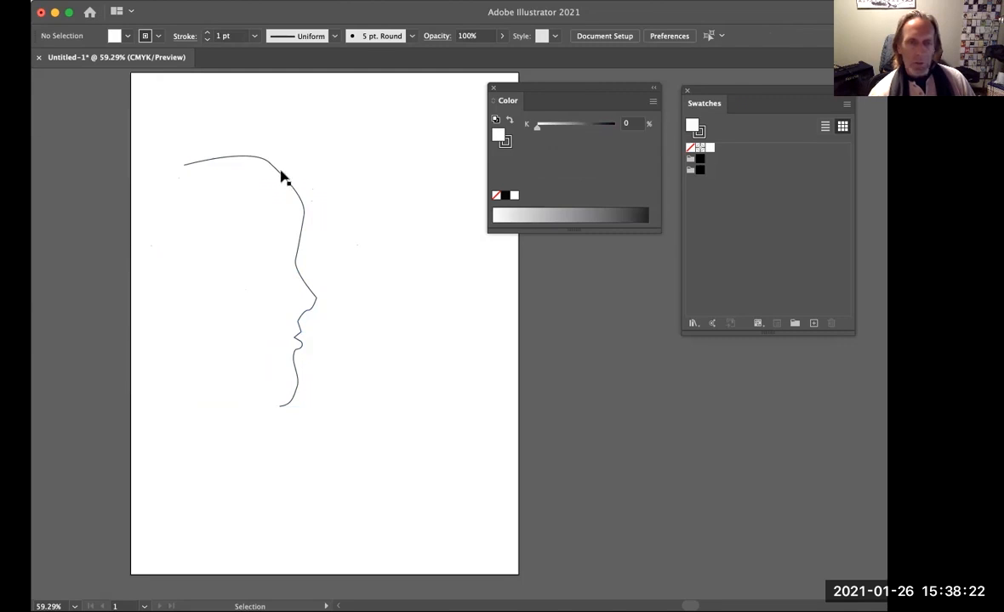
Try to pull the forehead curve outward with the Selection and Direct Selection tools, undoing each attempt
{"action": "left_click_drag", "start_coordinate": [283, 171], "coordinate": [390, 156]}
{"action": "key", "text": "super+z"}
{"action": "left_click", "coordinate": [285, 115]}
{"action": "key", "text": "a"}
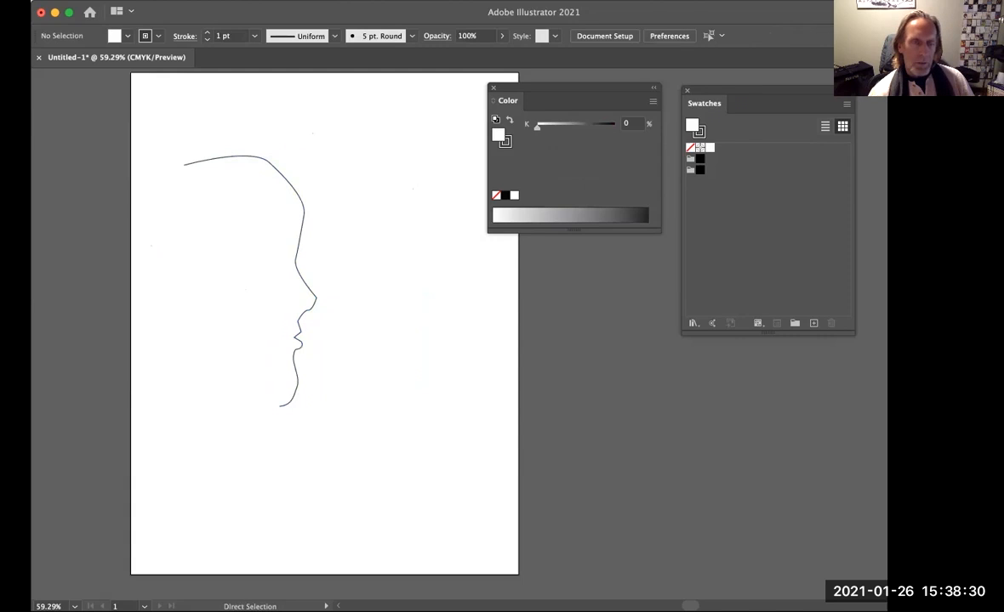
{"action": "left_click_drag", "start_coordinate": [281, 177], "coordinate": [380, 146]}
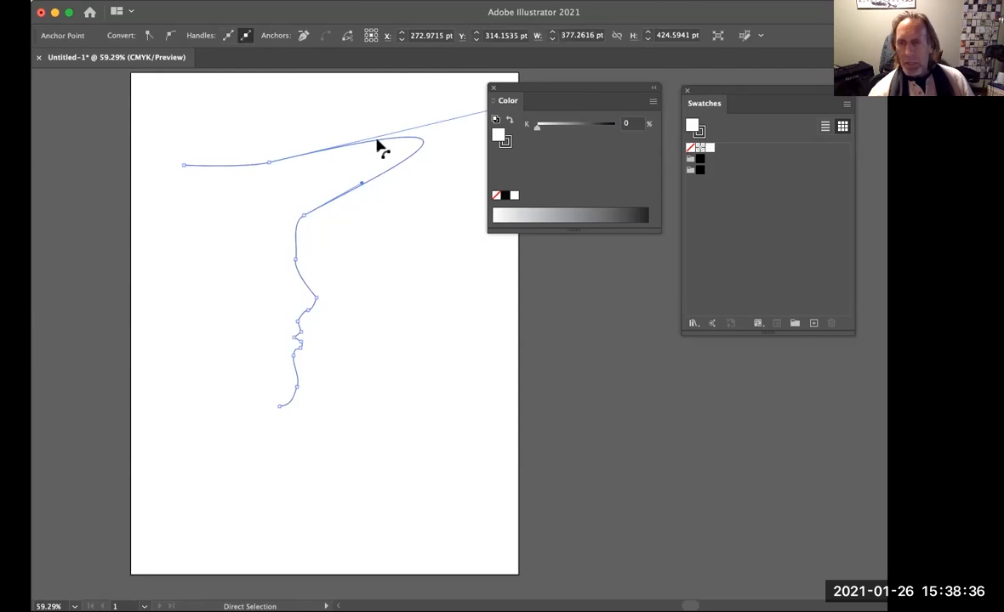
{"action": "key", "text": "super+z"}
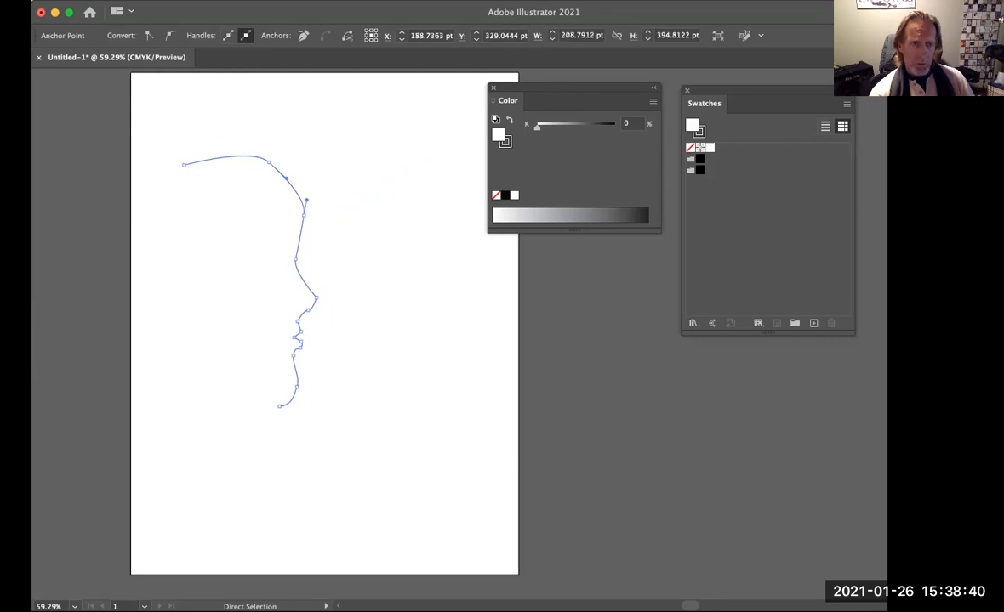
Try to move the still-selected profile sideways with the Selection tool, undoing the attempt and cancelling the Move dialog
{"action": "key", "text": "v"}
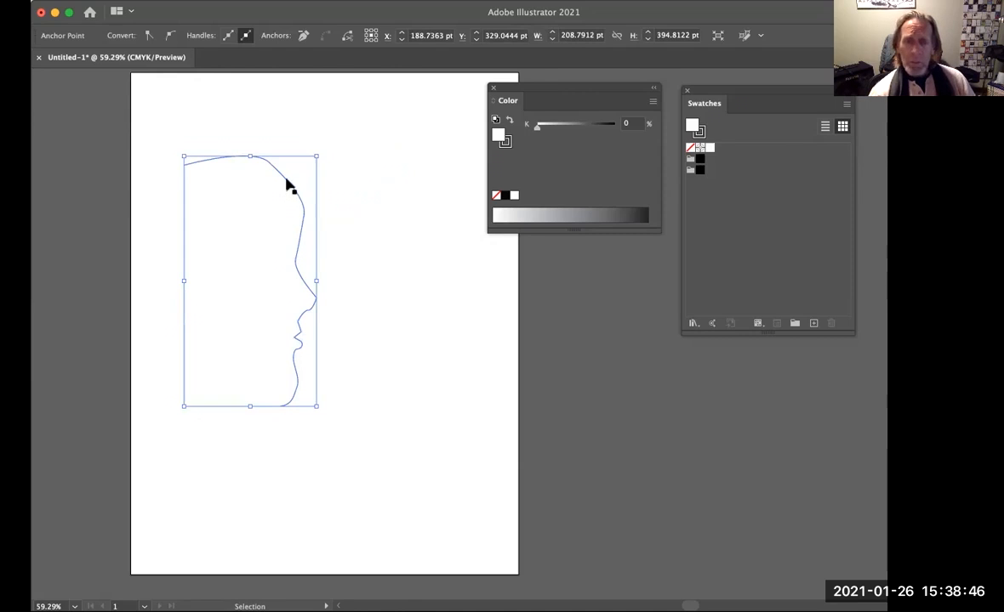
{"action": "left_click_drag", "start_coordinate": [289, 187], "coordinate": [365, 188]}
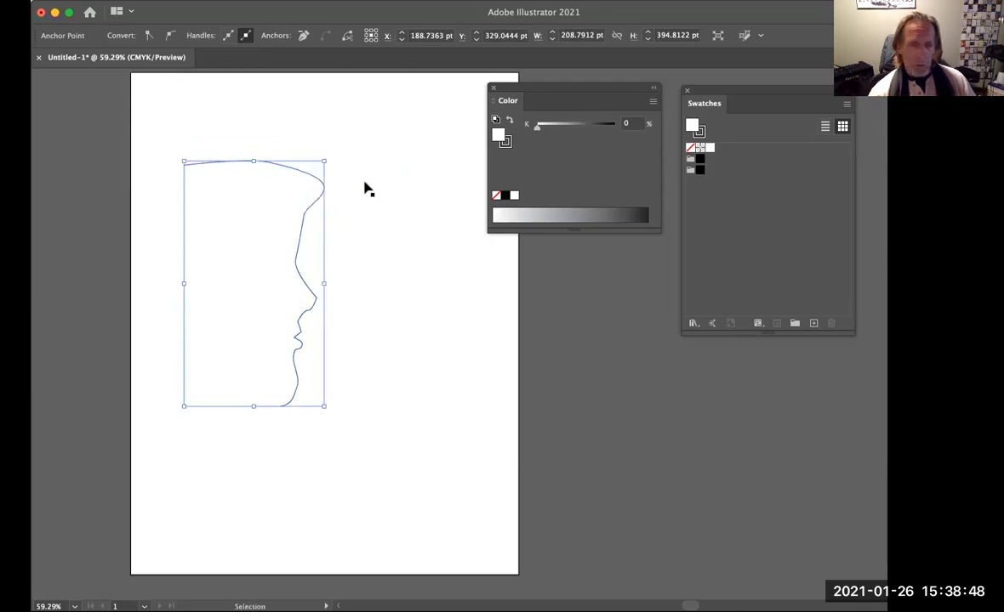
{"action": "key", "text": "super+z"}
{"action": "key", "text": "Return"}
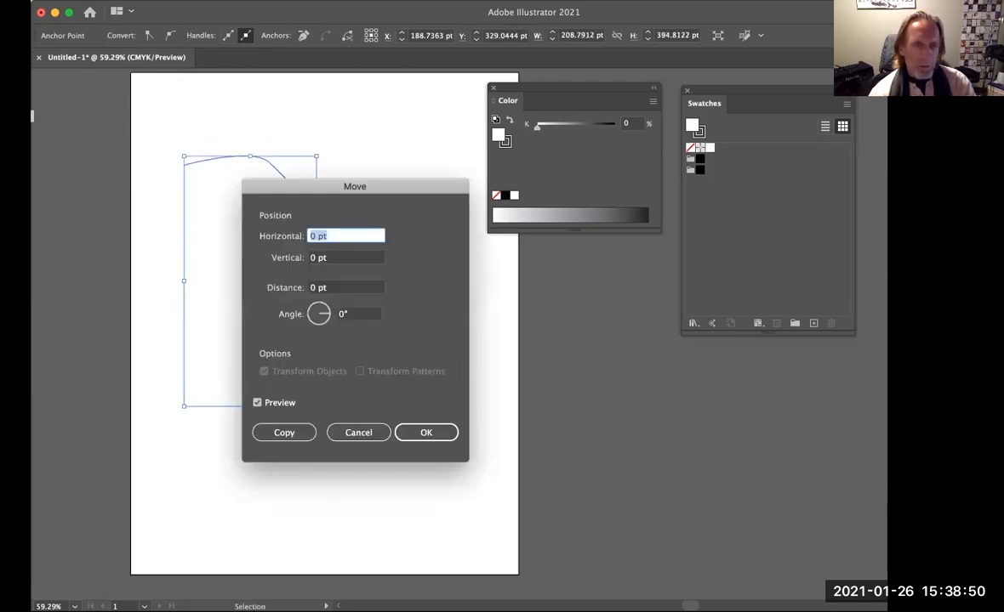
{"action": "left_click", "coordinate": [358, 432]}
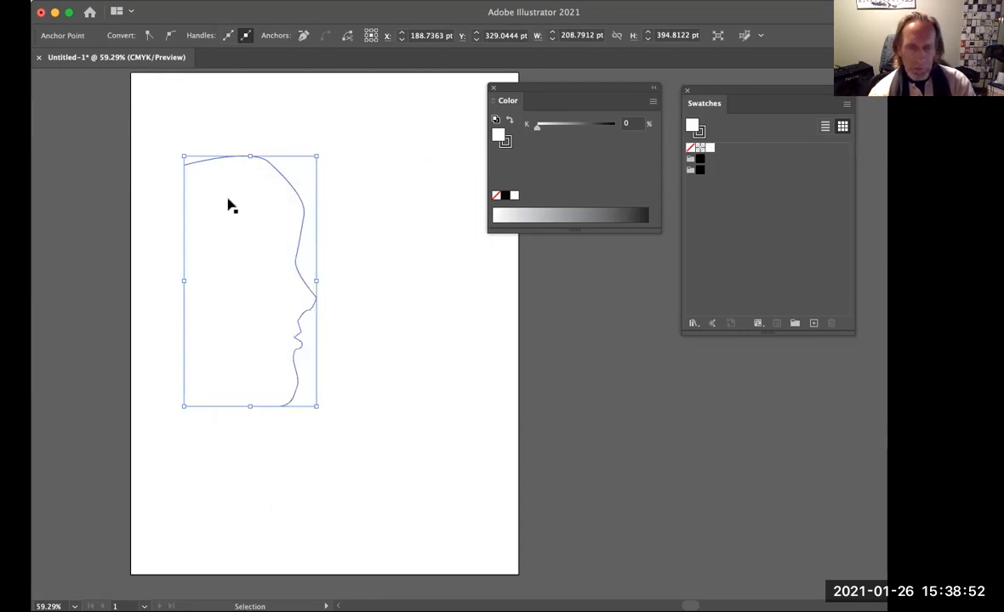
Deselect the face profile and move the whole path toward the upper right of the artboard
{"action": "left_click", "coordinate": [138, 125]}
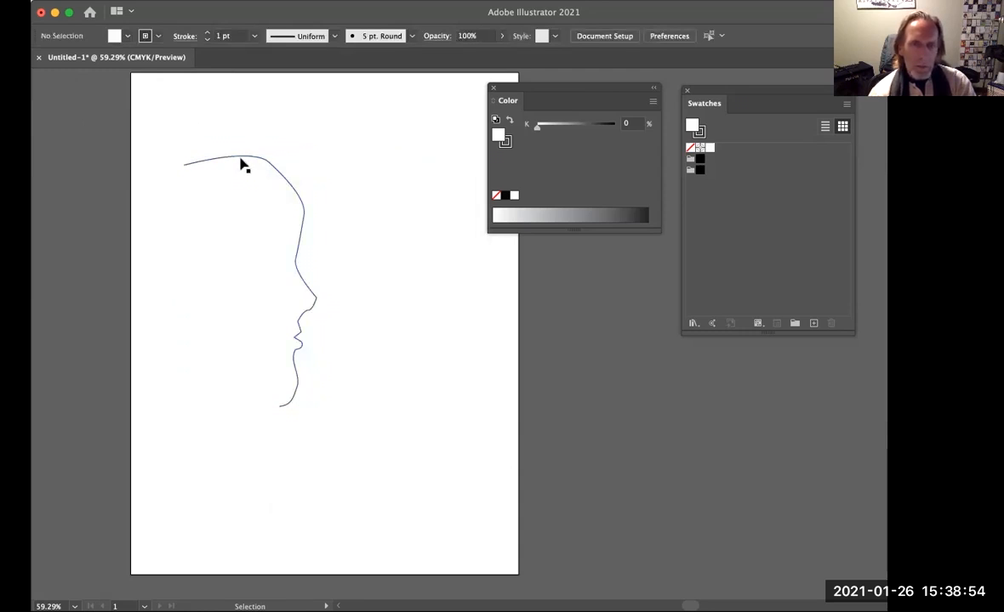
{"action": "left_click_drag", "start_coordinate": [242, 163], "coordinate": [362, 146]}
{"action": "left_click", "coordinate": [257, 320]}
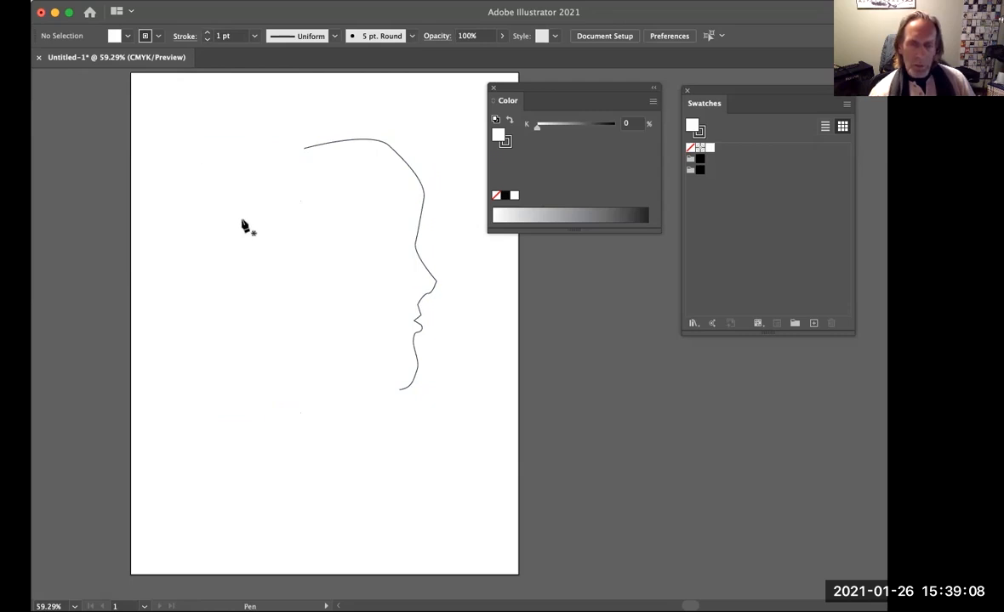
Extend the profile from its open forehead end with the Pen tool, curving around the back of the head and down the nape
{"action": "key", "text": "z"}
{"action": "left_click", "coordinate": [282, 216]}
{"action": "left_click", "coordinate": [577, 338]}
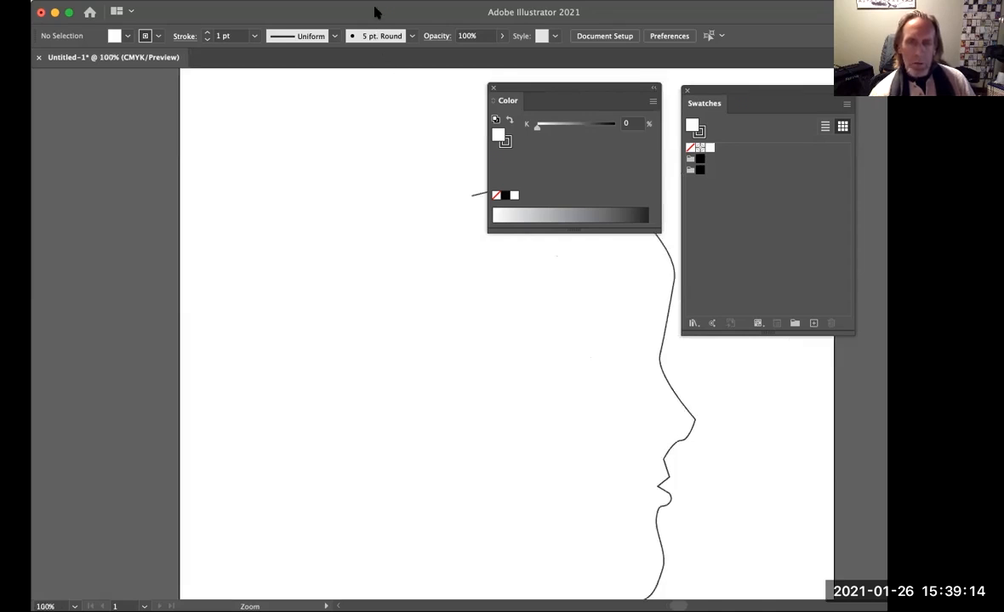
{"action": "left_click_drag", "start_coordinate": [377, 12], "coordinate": [262, 12]}
{"action": "scroll", "coordinate": [407, 320], "scroll_direction": "down", "scroll_amount": 3}
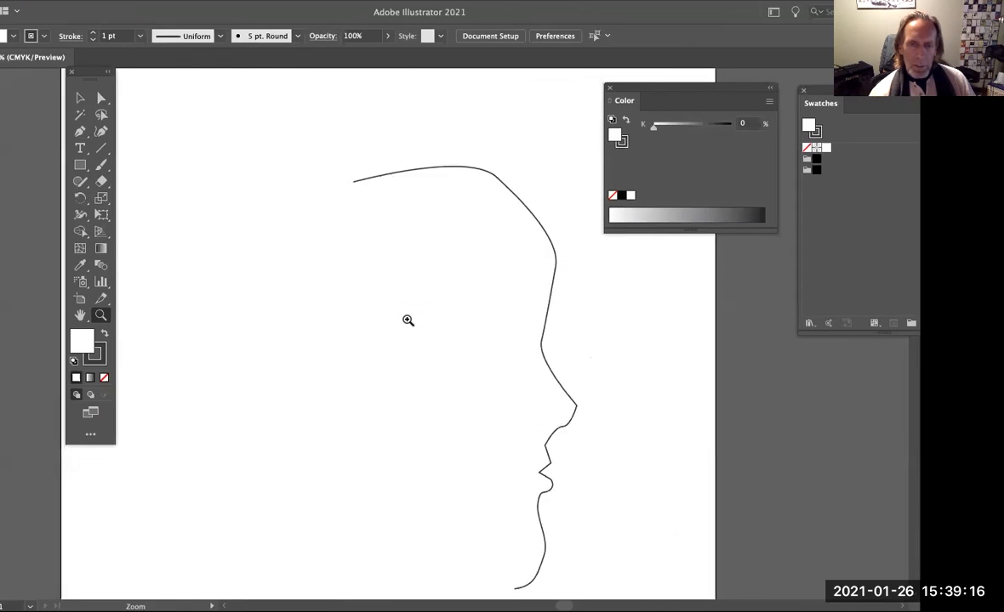
{"action": "scroll", "coordinate": [399, 248], "scroll_direction": "up", "scroll_amount": 2}
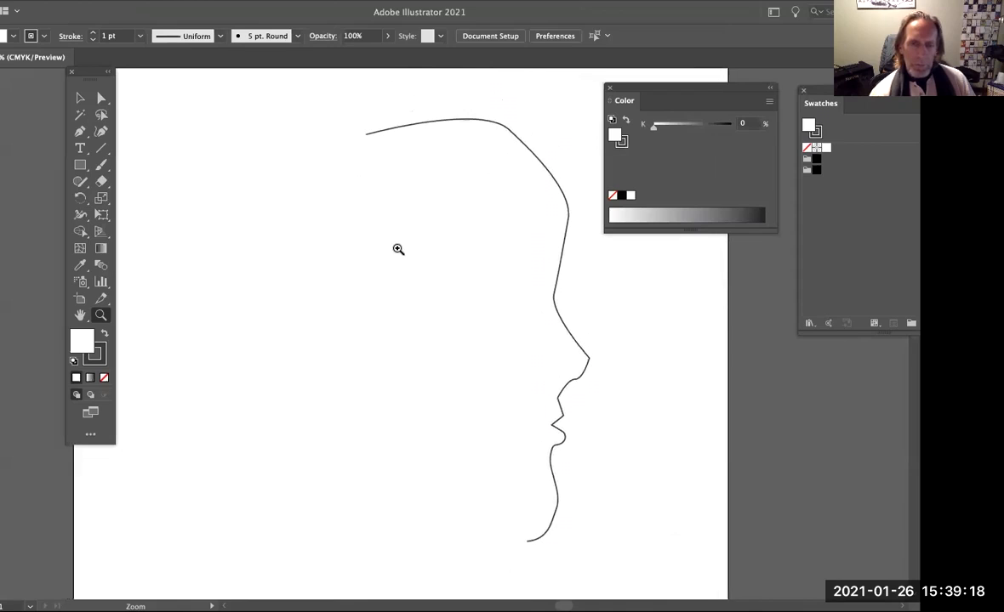
{"action": "left_click", "coordinate": [82, 133]}
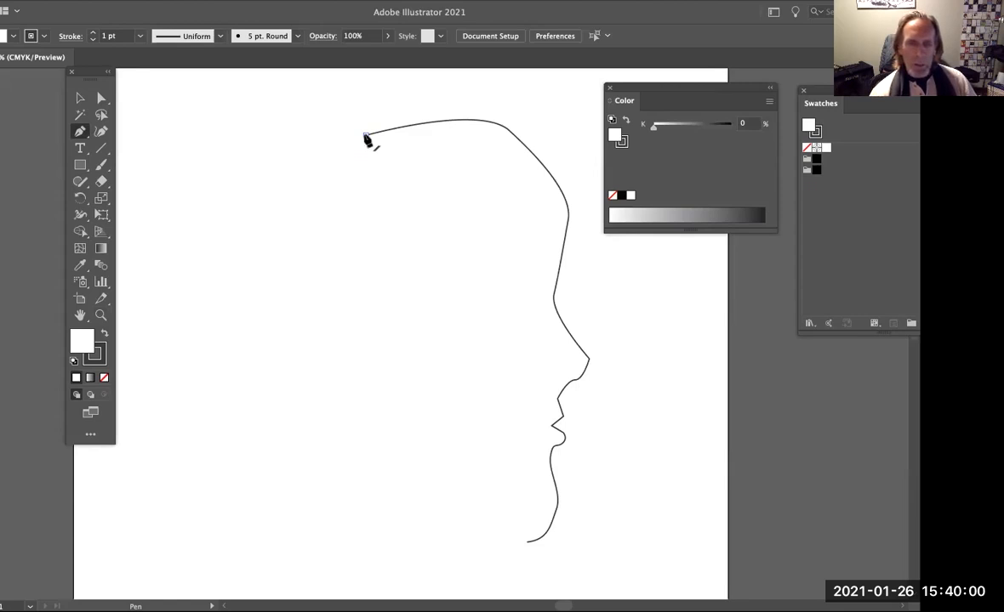
{"action": "left_click", "coordinate": [366, 138], "text": "super"}
{"action": "left_click_drag", "start_coordinate": [365, 138], "coordinate": [275, 336]}
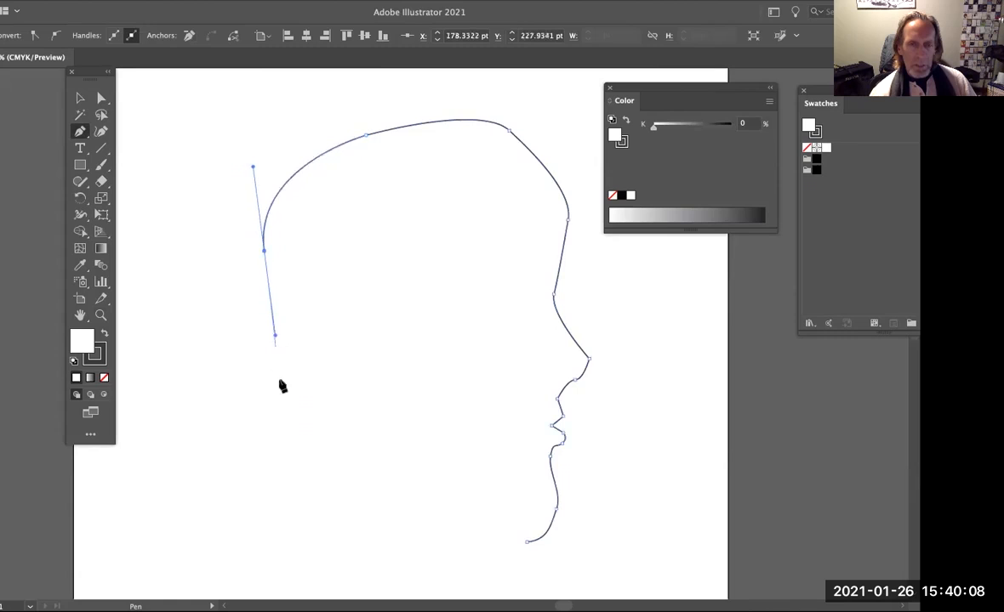
{"action": "left_click_drag", "start_coordinate": [302, 409], "coordinate": [357, 501]}
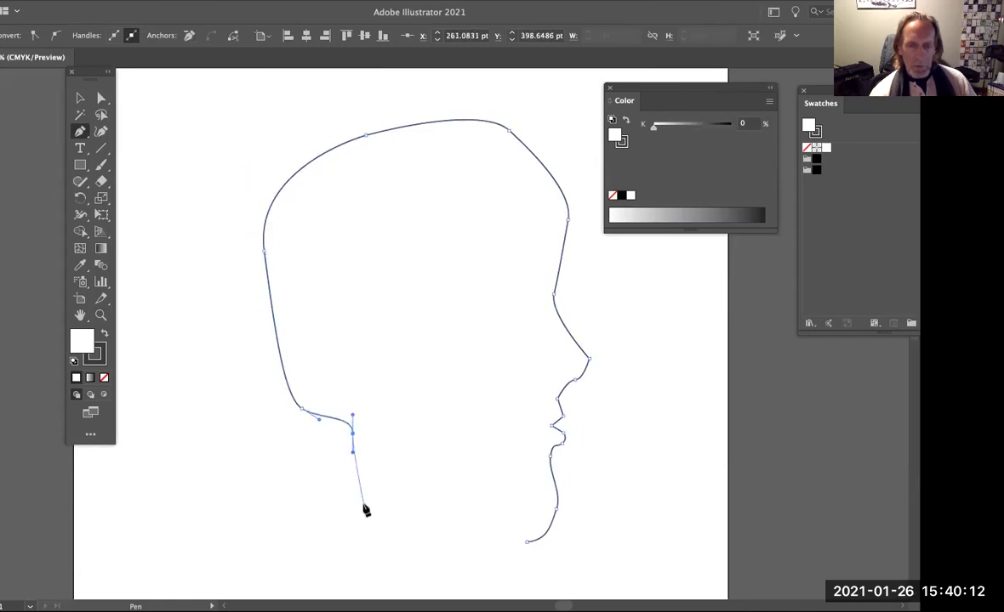
{"action": "left_click", "coordinate": [364, 504]}
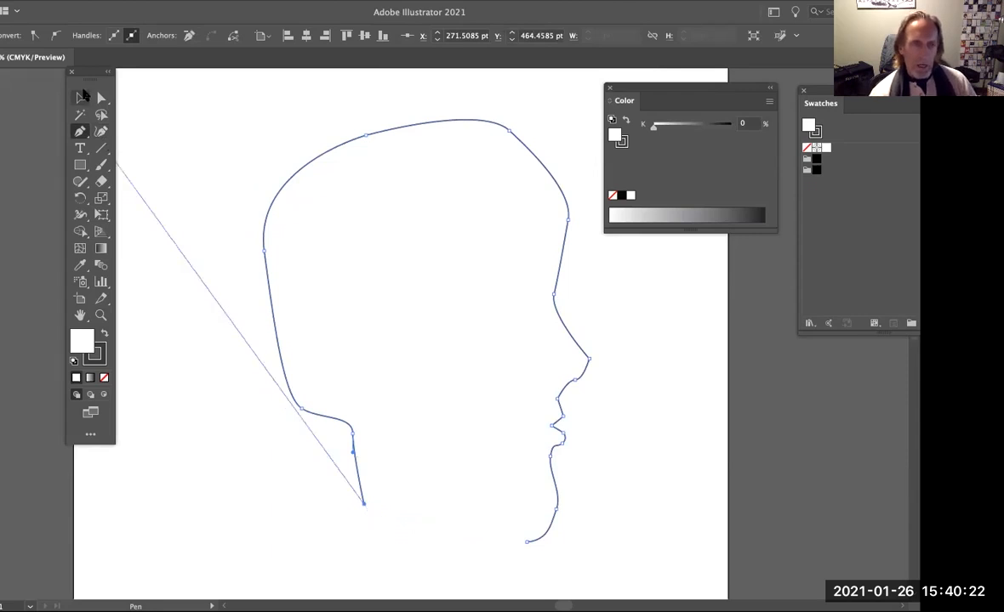
{"action": "left_click", "coordinate": [82, 96]}
{"action": "left_click", "coordinate": [132, 123]}
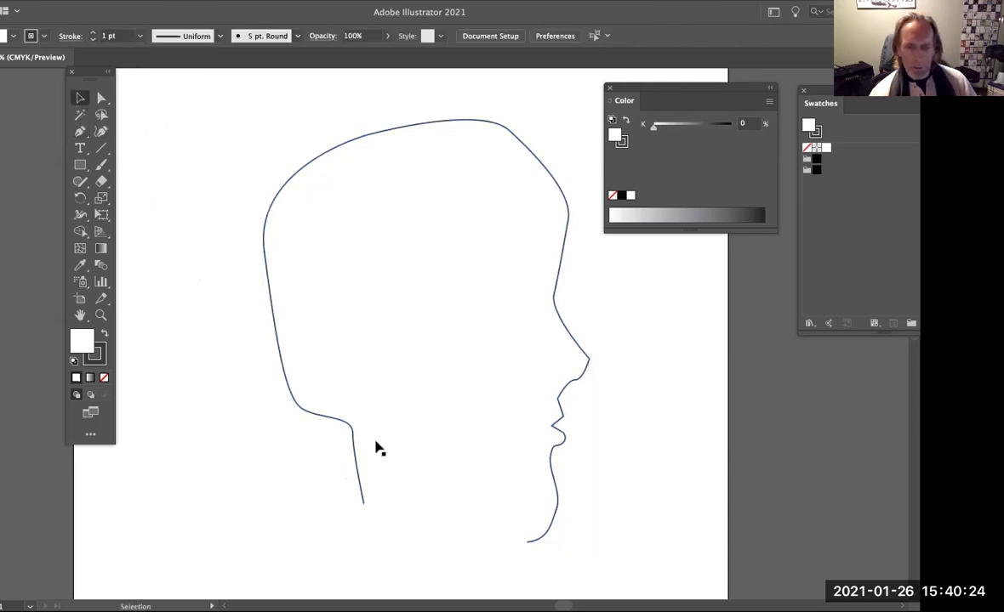
Continue the path from the chin along the jaw, front of the neck and rounded base, closing it at the nape's end point
{"action": "scroll", "coordinate": [613, 518], "scroll_direction": "down", "scroll_amount": 3}
{"action": "scroll", "coordinate": [613, 519], "scroll_direction": "right", "scroll_amount": 1}
{"action": "scroll", "coordinate": [612, 519], "scroll_direction": "down", "scroll_amount": 3}
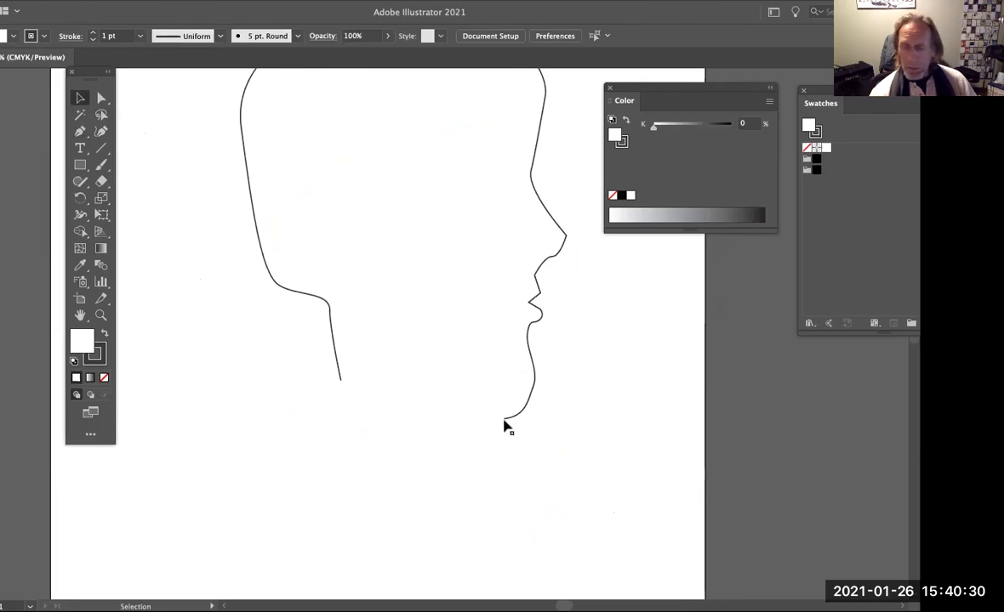
{"action": "left_click", "coordinate": [81, 133]}
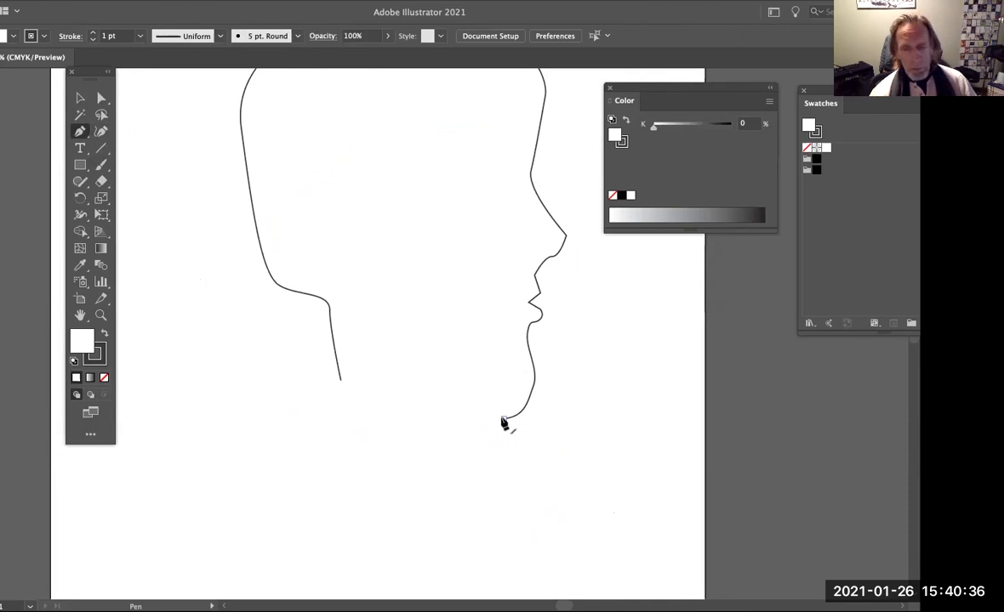
{"action": "left_click", "coordinate": [503, 420]}
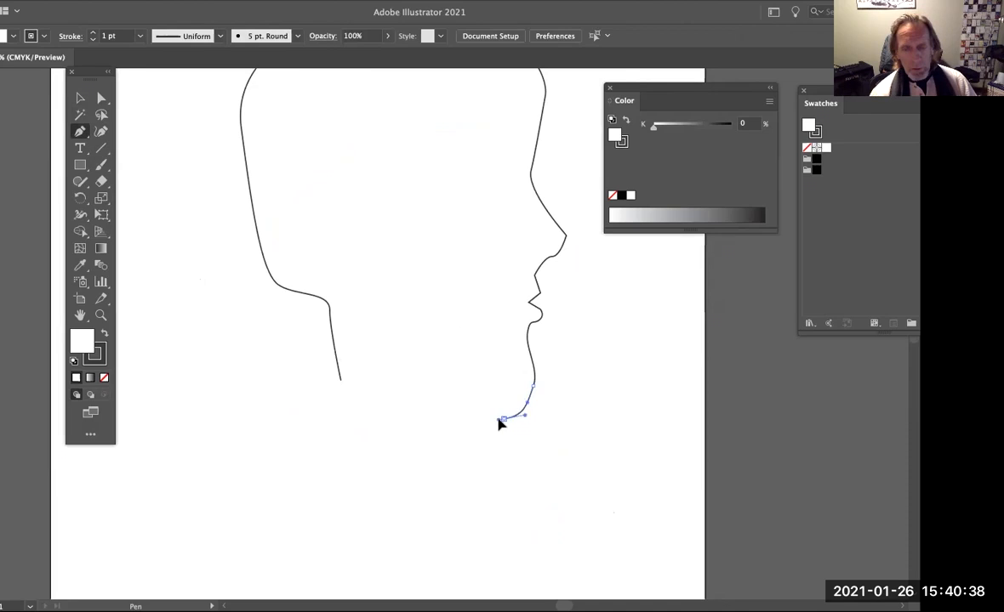
{"action": "left_click", "coordinate": [485, 419]}
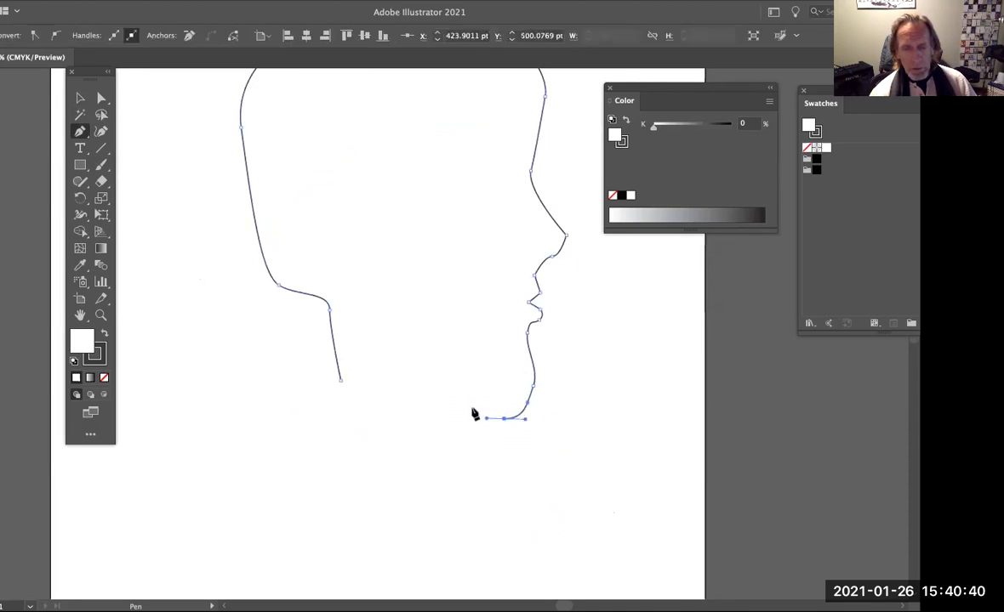
{"action": "left_click_drag", "start_coordinate": [457, 410], "coordinate": [453, 419]}
{"action": "left_click_drag", "start_coordinate": [457, 466], "coordinate": [442, 477]}
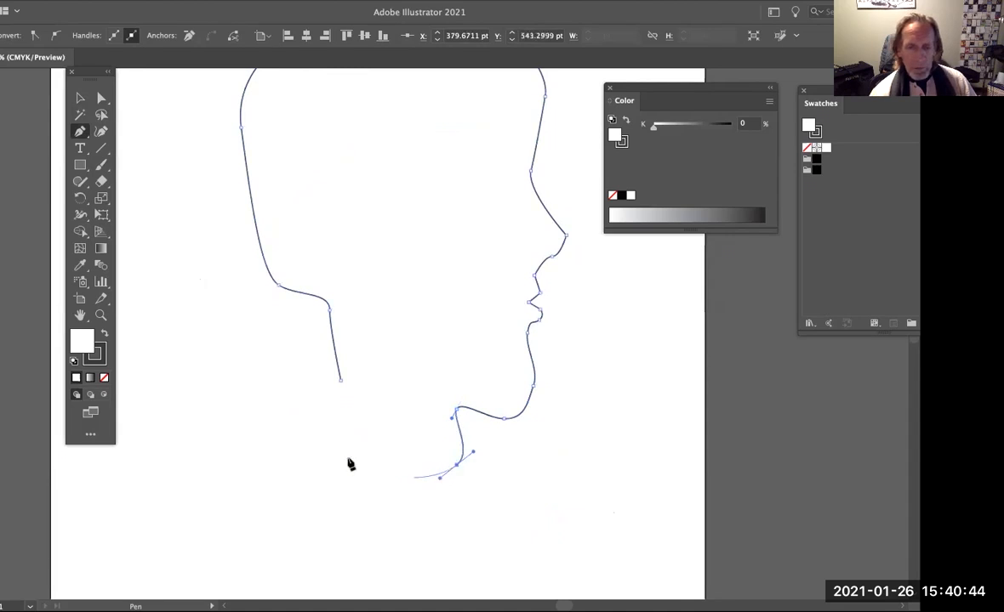
{"action": "left_click_drag", "start_coordinate": [348, 461], "coordinate": [334, 435]}
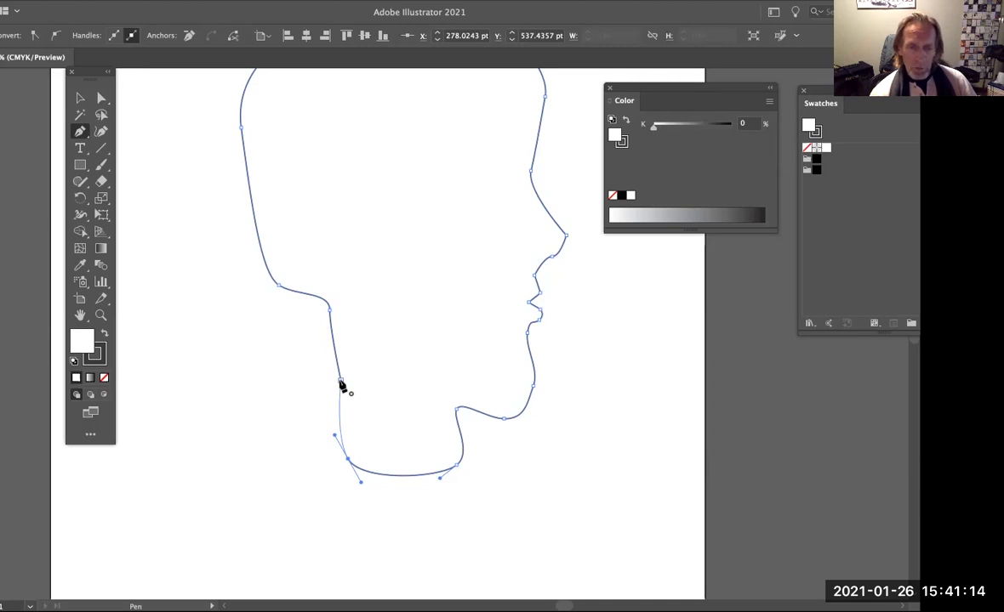
{"action": "left_click", "coordinate": [340, 382]}
{"action": "left_click", "coordinate": [79, 97]}
{"action": "left_click", "coordinate": [244, 215]}
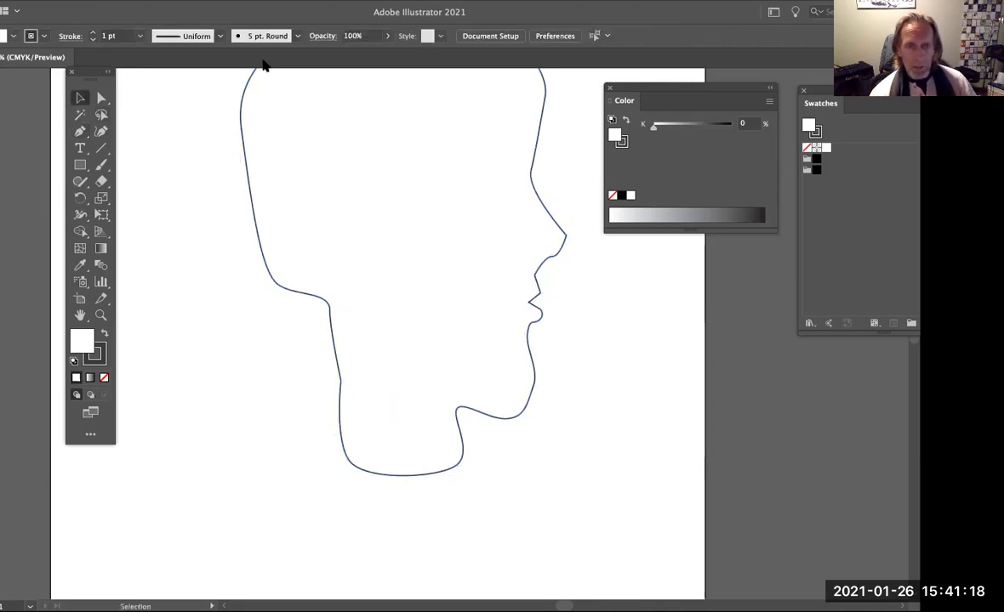
Set the head outline's stroke colour to purple with R 100, G 26, B 186
{"action": "left_click", "coordinate": [304, 297]}
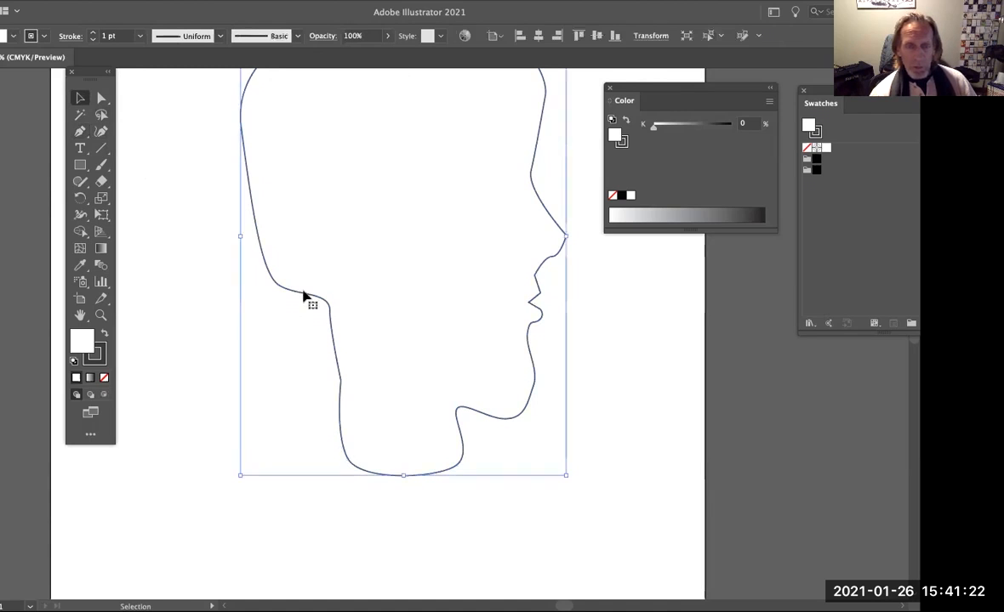
{"action": "double_click", "coordinate": [101, 354]}
{"action": "left_click", "coordinate": [239, 200]}
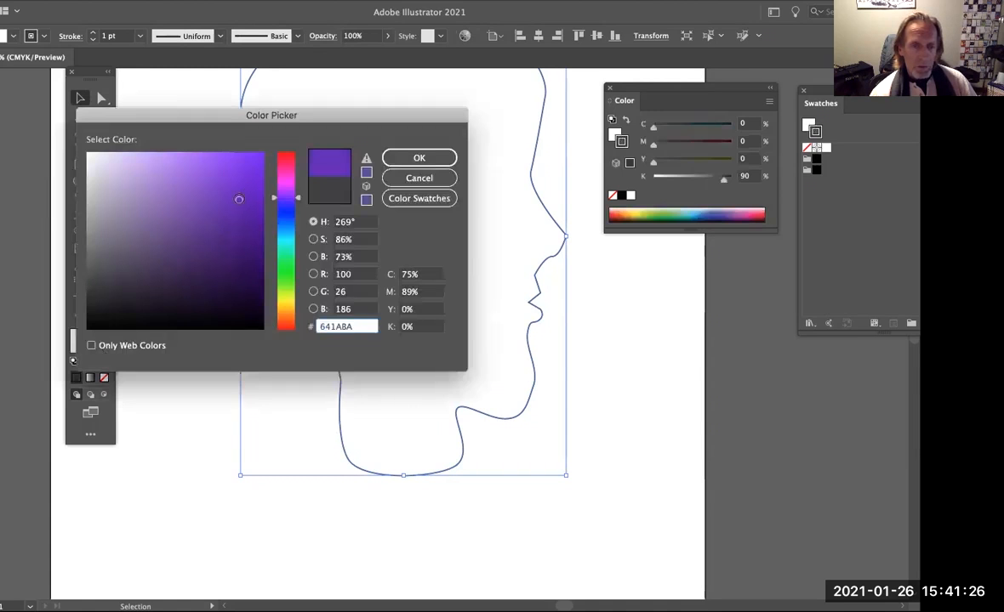
{"action": "left_click", "coordinate": [403, 160]}
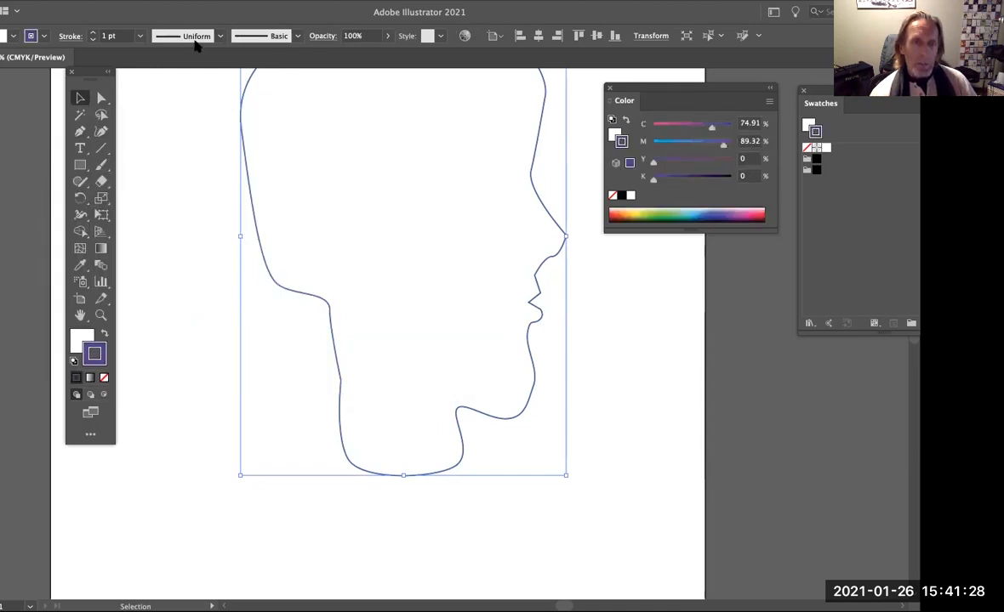
Increase the head outline's stroke weight to 8 pt and deselect the shape
{"action": "left_click", "coordinate": [92, 33]}
{"action": "left_click", "coordinate": [92, 33]}
{"action": "left_click", "coordinate": [93, 33]}
{"action": "left_click", "coordinate": [93, 33]}
{"action": "left_click", "coordinate": [93, 33]}
{"action": "left_click", "coordinate": [93, 33]}
{"action": "left_click", "coordinate": [93, 33]}
{"action": "left_click", "coordinate": [189, 159]}
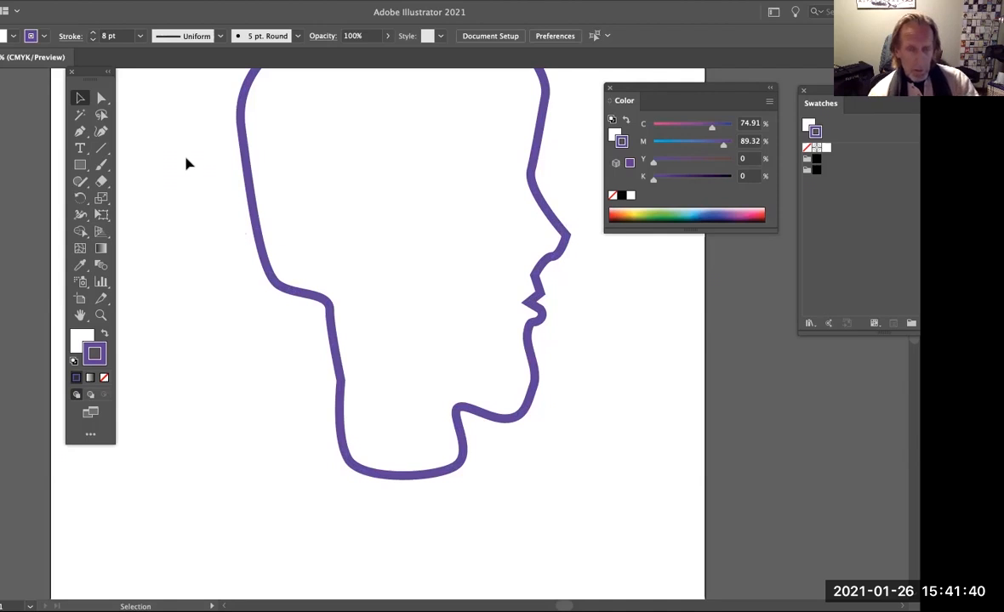
{"action": "scroll", "coordinate": [594, 358], "scroll_direction": "up", "scroll_amount": 3}
{"action": "scroll", "coordinate": [594, 358], "scroll_direction": "right", "scroll_amount": 2}
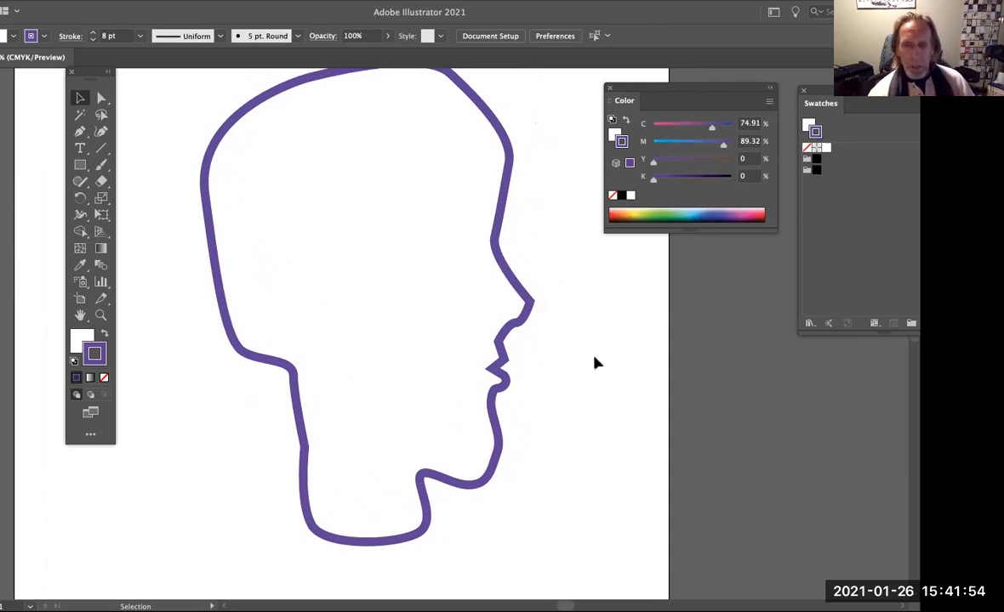
Cut the head outline with the Scissors tool at the back of the head and at the forehead, and deselect it
{"action": "scroll", "coordinate": [596, 363], "scroll_direction": "up", "scroll_amount": 3}
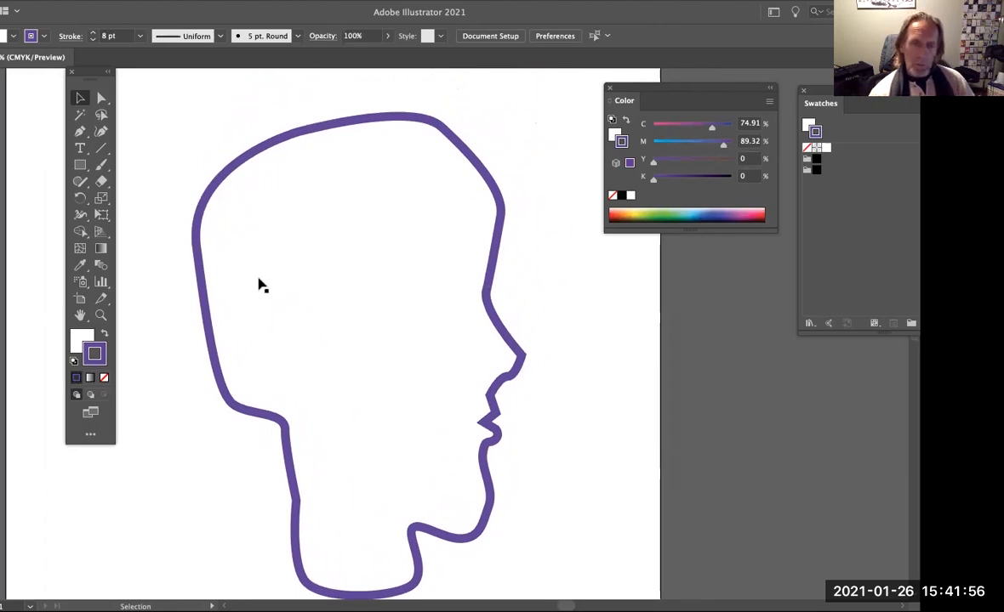
{"action": "scroll", "coordinate": [541, 236], "scroll_direction": "up", "scroll_amount": 5}
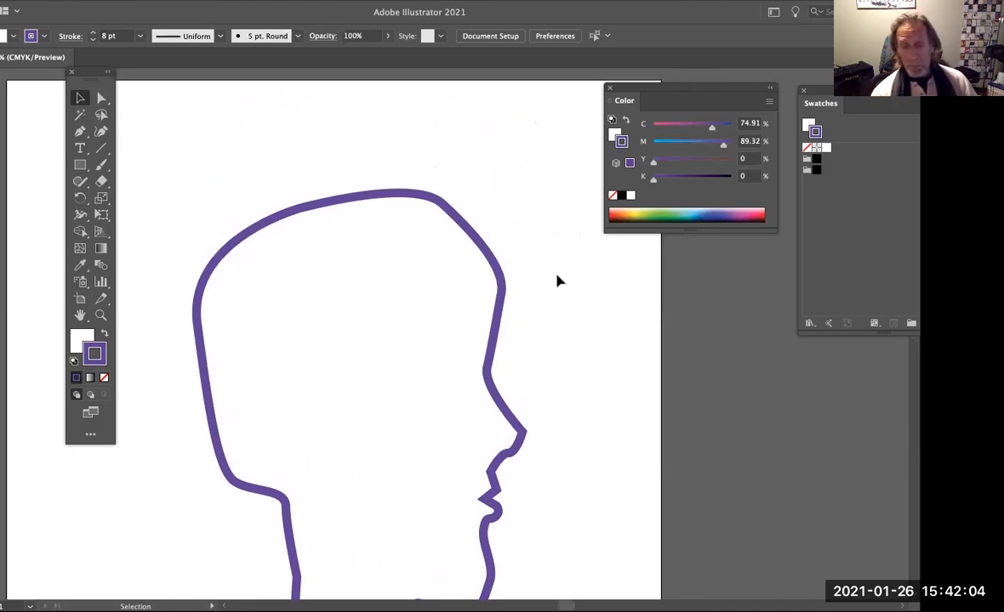
{"action": "scroll", "coordinate": [557, 280], "scroll_direction": "right", "scroll_amount": 2}
{"action": "scroll", "coordinate": [558, 281], "scroll_direction": "up", "scroll_amount": 1}
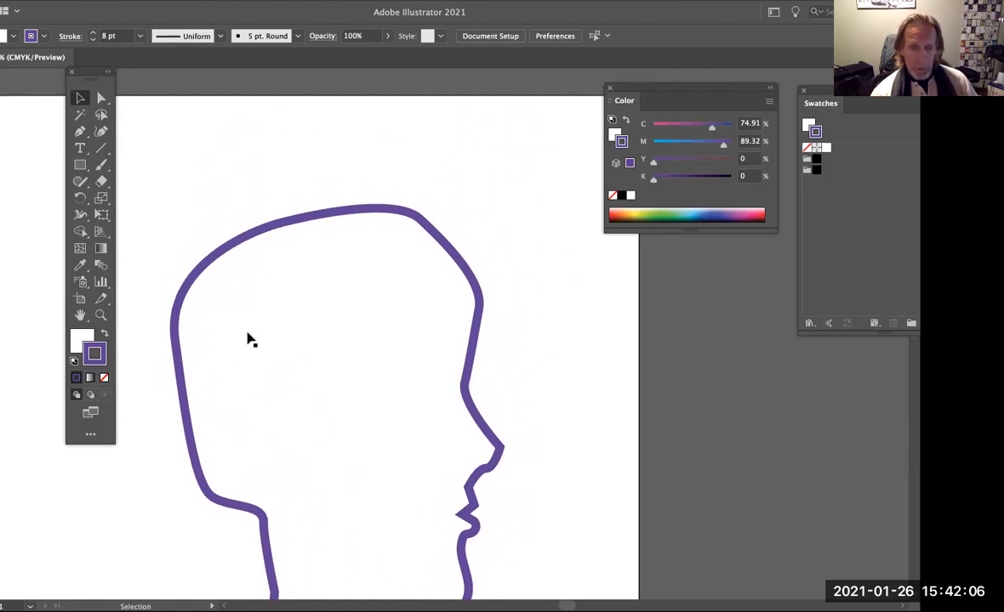
{"action": "left_click", "coordinate": [180, 387]}
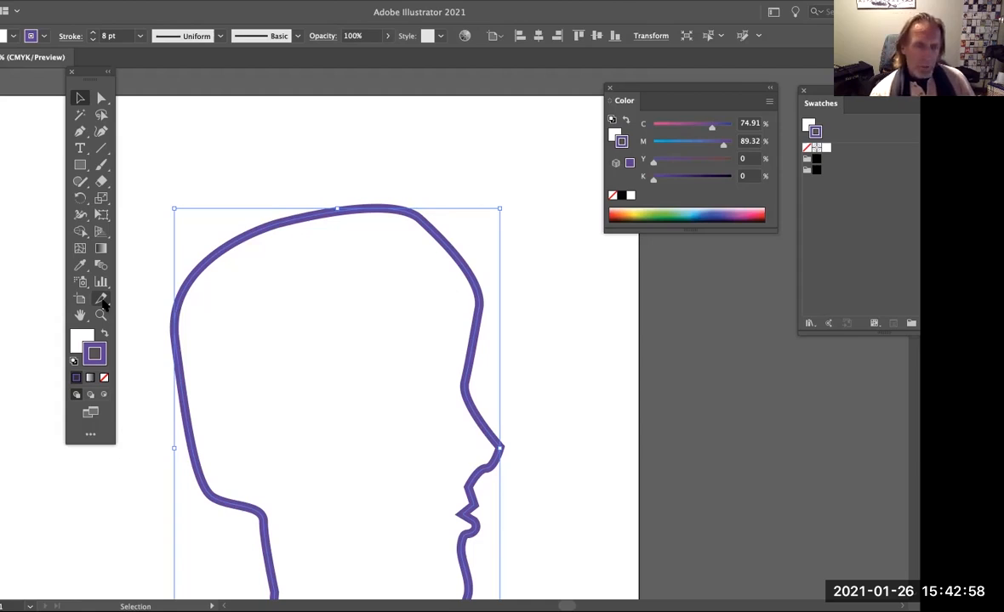
{"action": "left_click", "coordinate": [101, 186]}
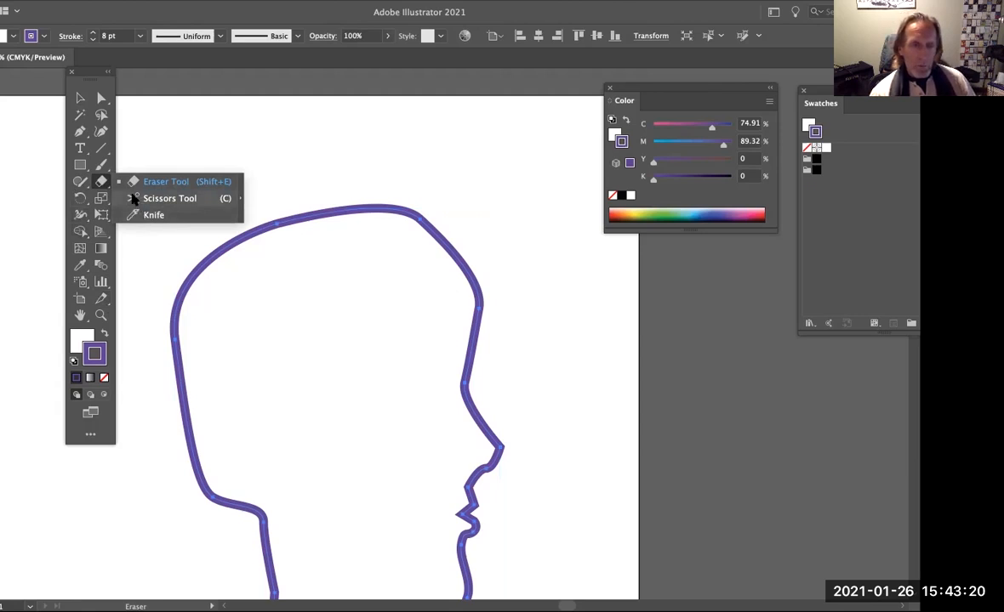
{"action": "left_click", "coordinate": [133, 198]}
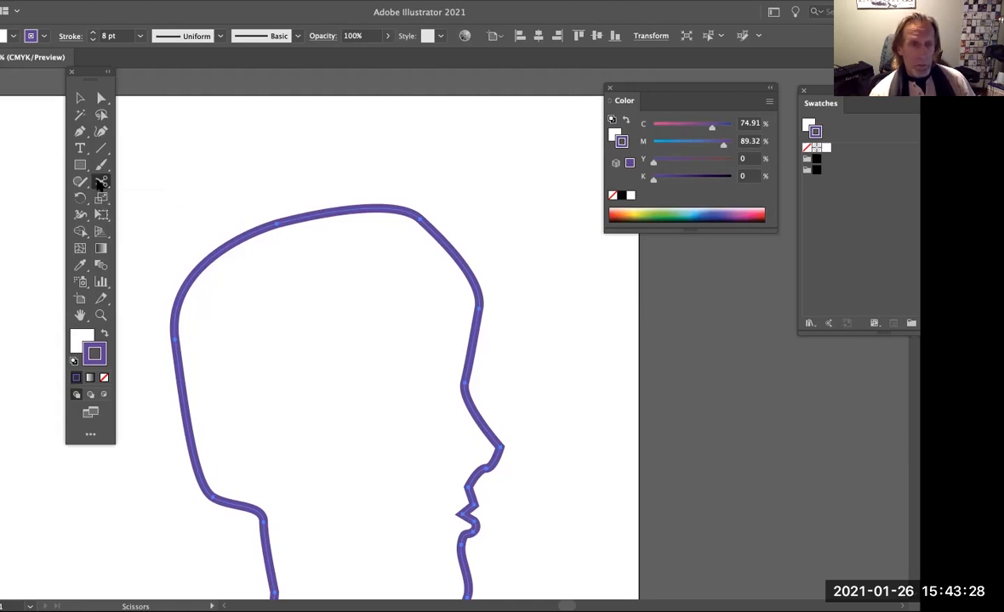
{"action": "left_click", "coordinate": [103, 184]}
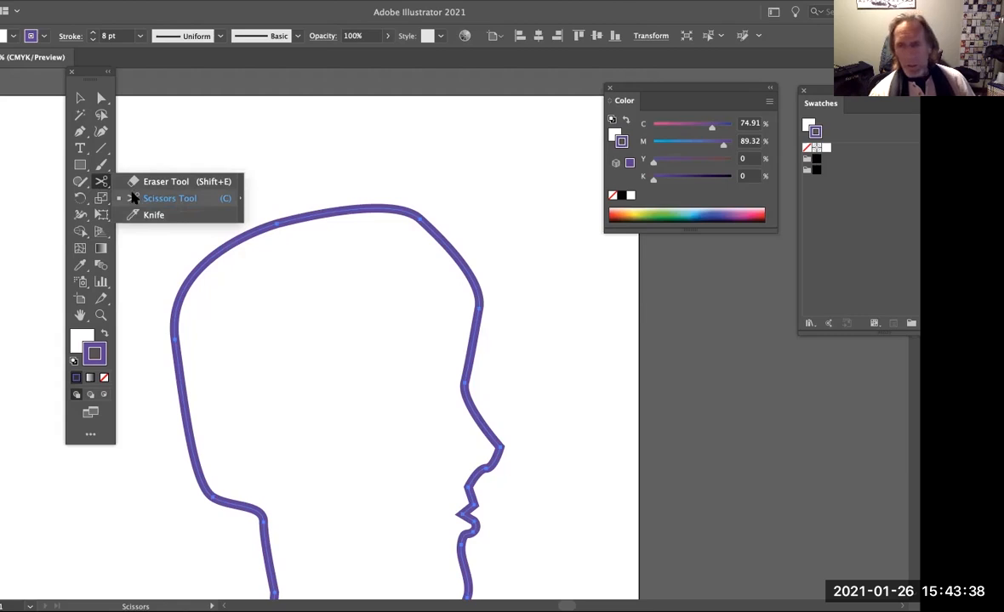
{"action": "left_click", "coordinate": [133, 197]}
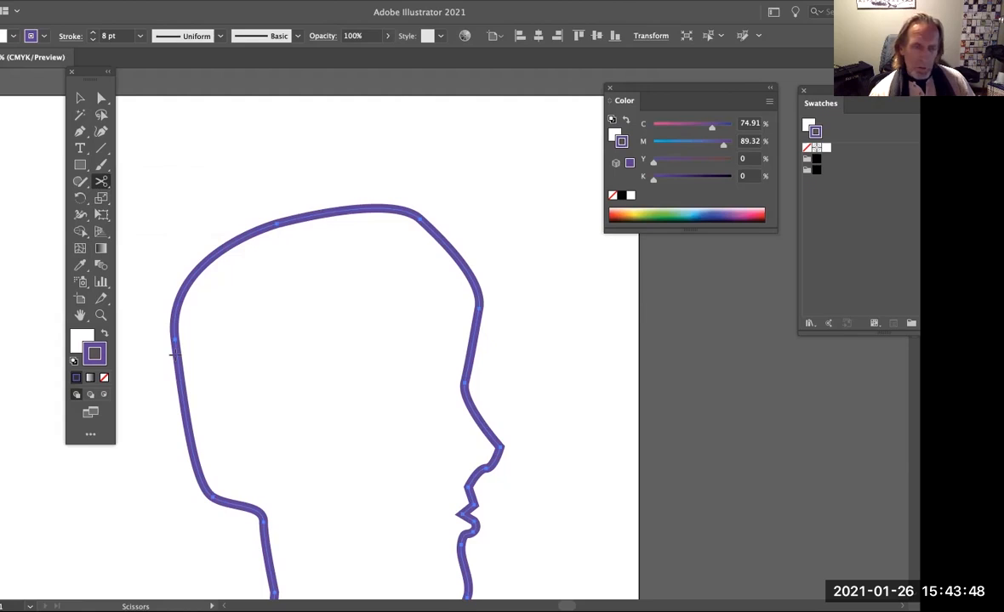
{"action": "left_click", "coordinate": [174, 355]}
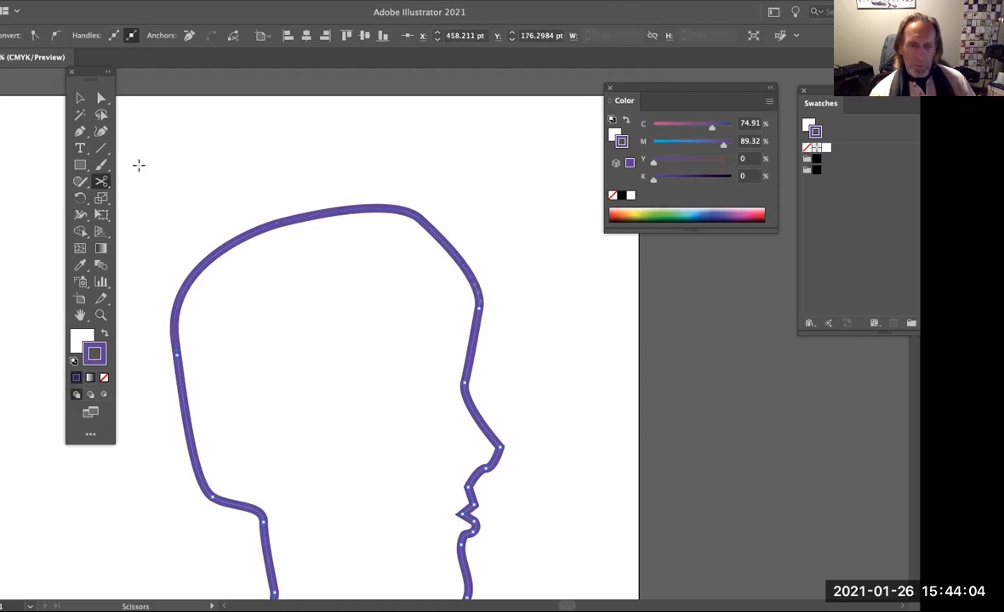
{"action": "left_click", "coordinate": [80, 98]}
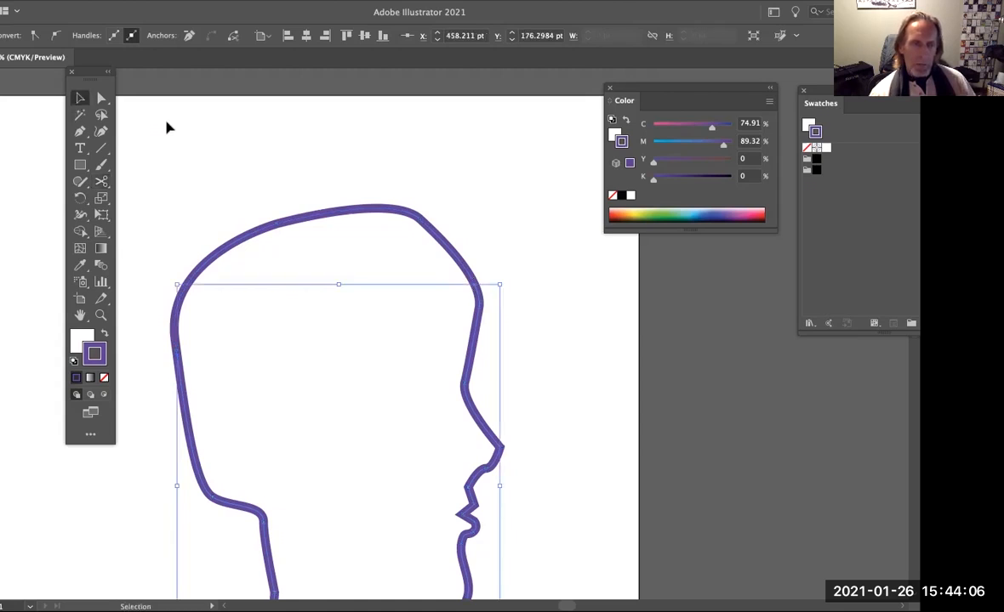
{"action": "left_click", "coordinate": [167, 128]}
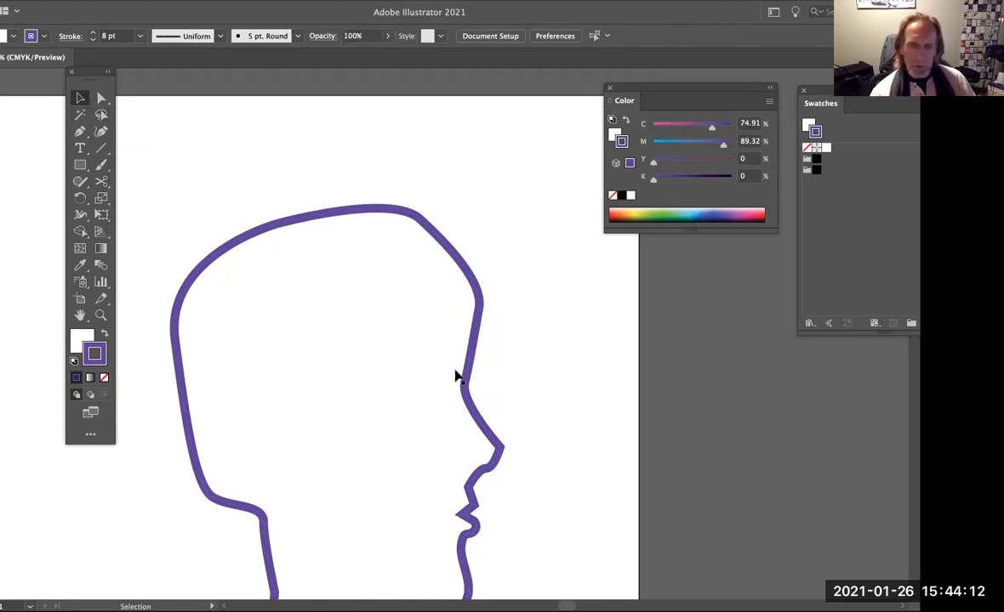
Pull the severed top of the skull away from the head and delete it
{"action": "left_click", "coordinate": [318, 219]}
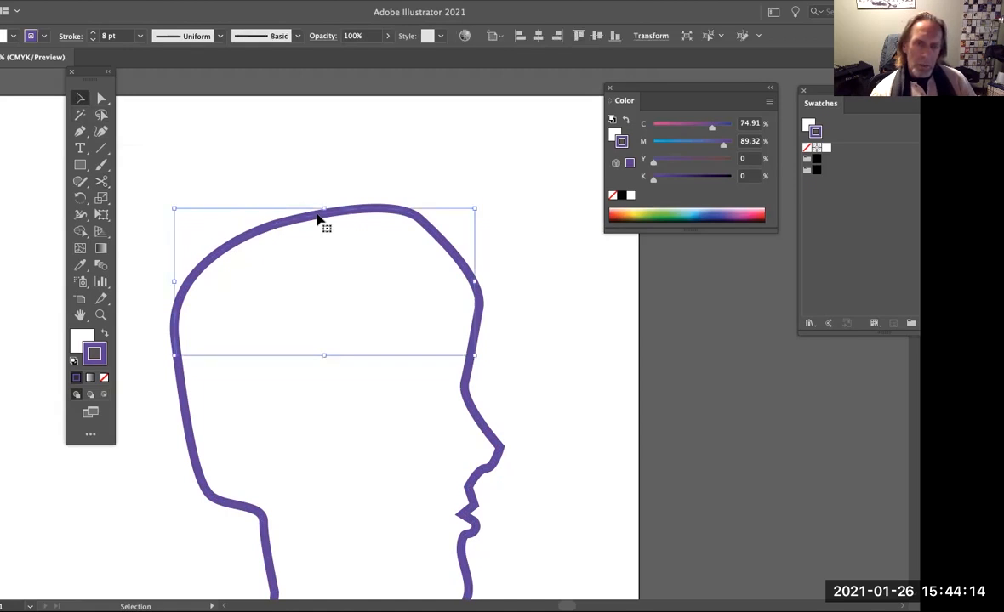
{"action": "left_click_drag", "start_coordinate": [318, 219], "coordinate": [309, 133]}
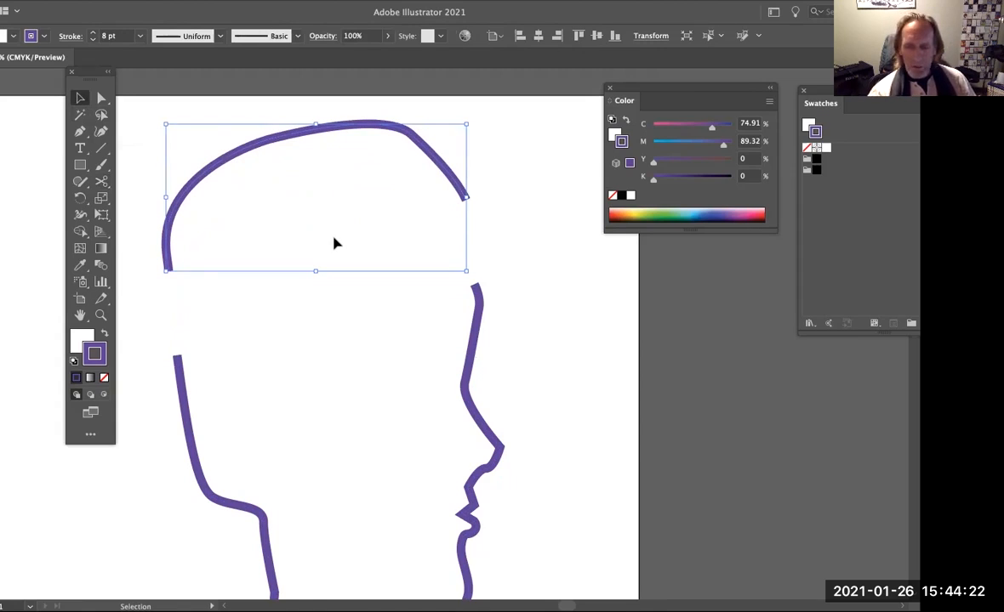
{"action": "key", "text": "Delete"}
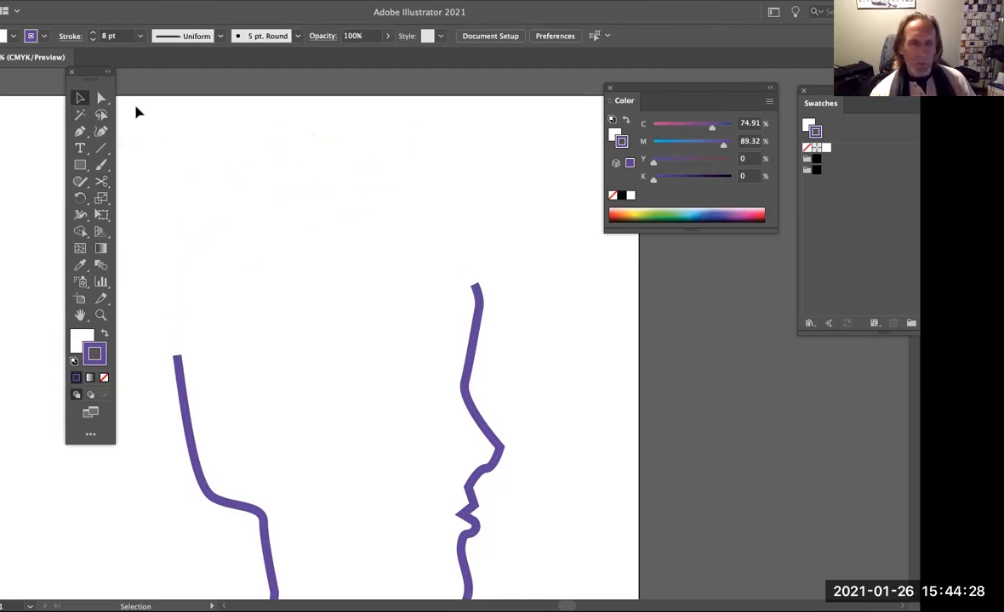
Extend the path with the Pen tool from the open back-of-head end into a curved cap crown bulging out and over to the forehead
{"action": "left_click", "coordinate": [79, 134]}
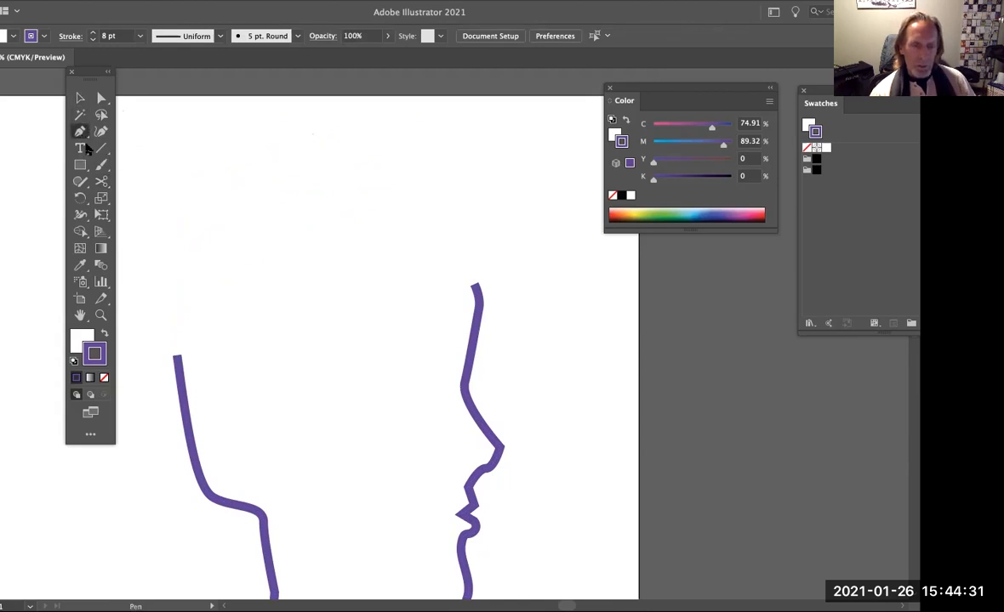
{"action": "left_click", "coordinate": [177, 359]}
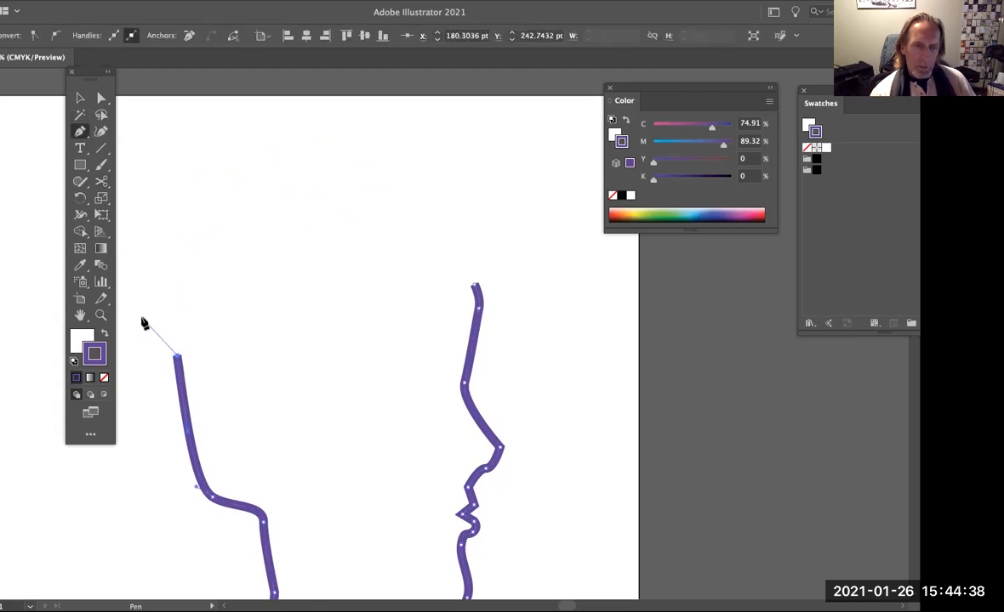
{"action": "left_click_drag", "start_coordinate": [149, 304], "coordinate": [140, 279]}
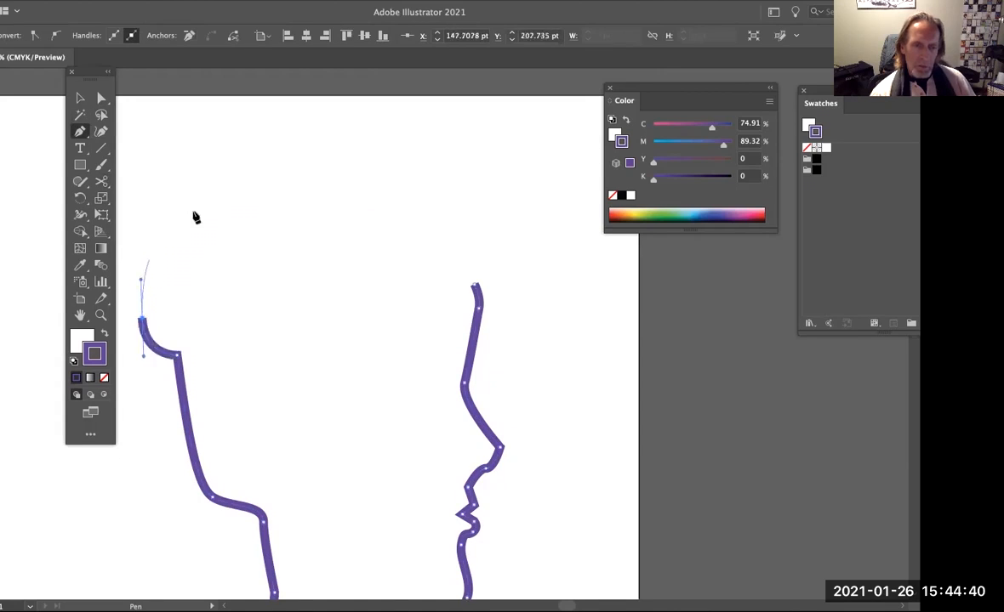
{"action": "left_click_drag", "start_coordinate": [261, 184], "coordinate": [324, 179]}
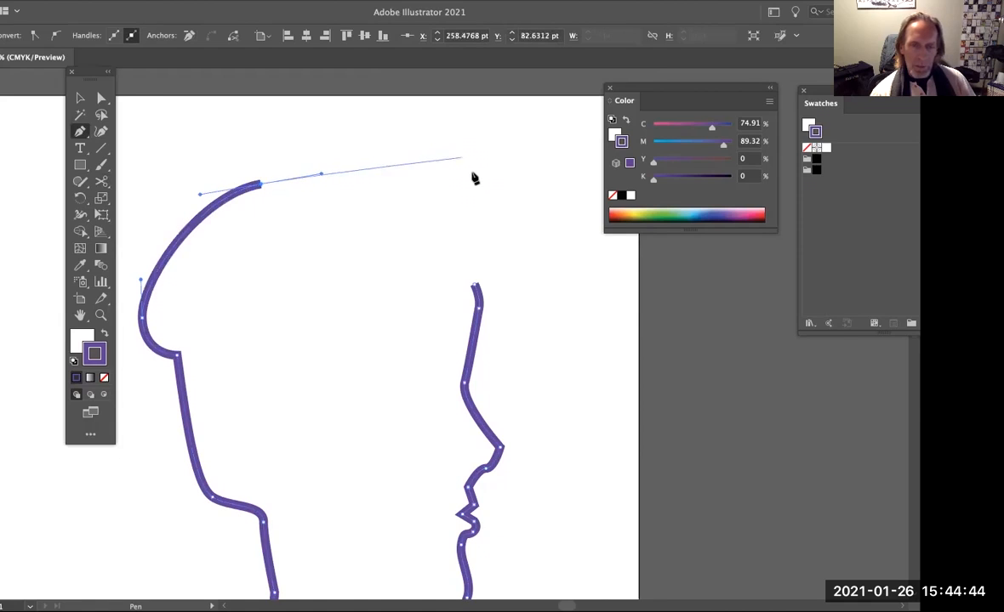
{"action": "left_click_drag", "start_coordinate": [473, 173], "coordinate": [487, 202]}
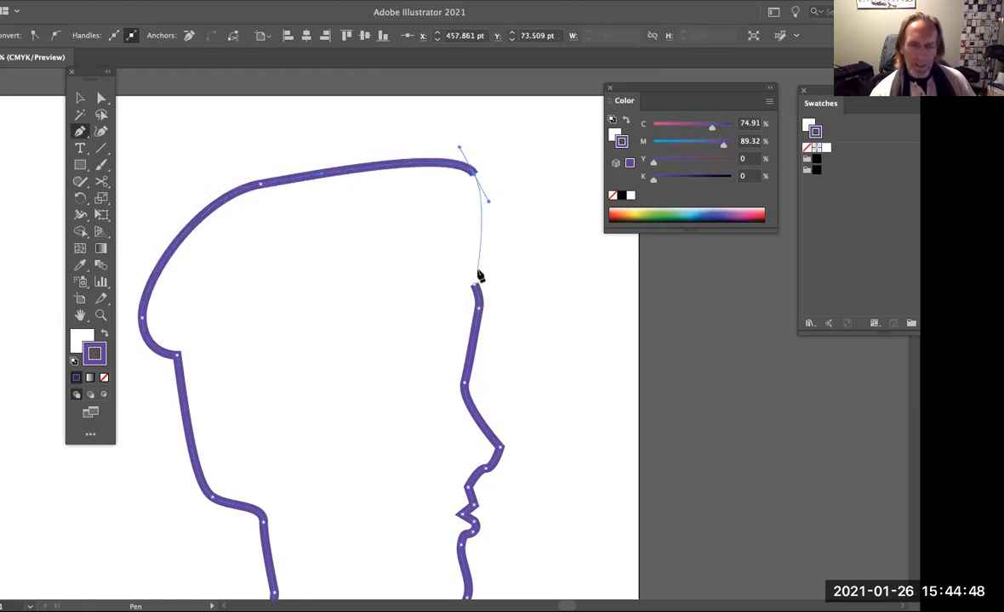
Continue the path down the crown's front, draw a pointed brim projecting past the nose, and close it at the open forehead end
{"action": "left_click", "coordinate": [486, 228]}
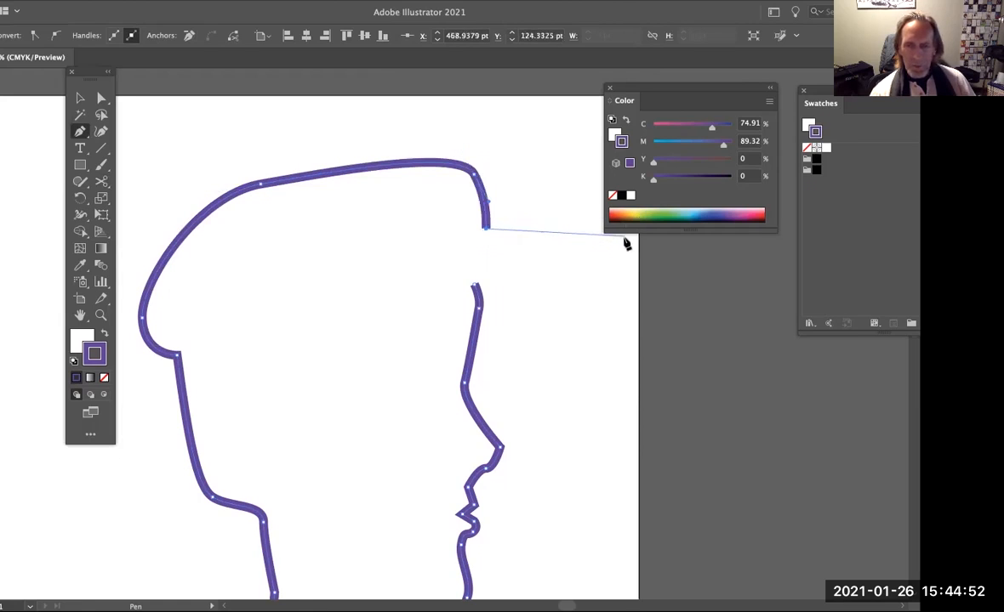
{"action": "left_click_drag", "start_coordinate": [626, 239], "coordinate": [605, 256]}
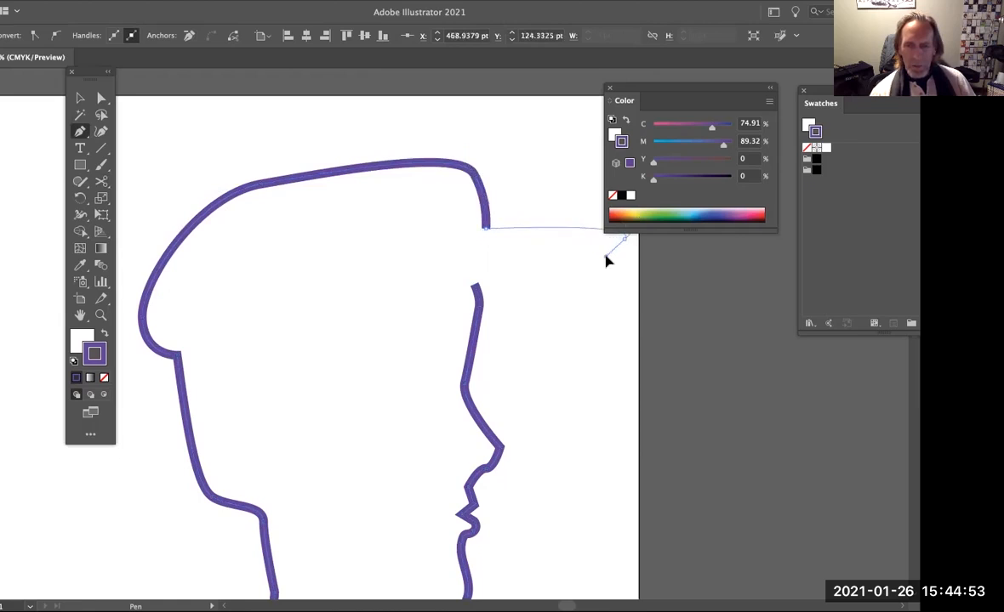
{"action": "left_click", "coordinate": [474, 286]}
Raise the cap crown's rear top anchor with Direct Selection and adjust its handles to round the back of the crown
{"action": "left_click", "coordinate": [101, 98]}
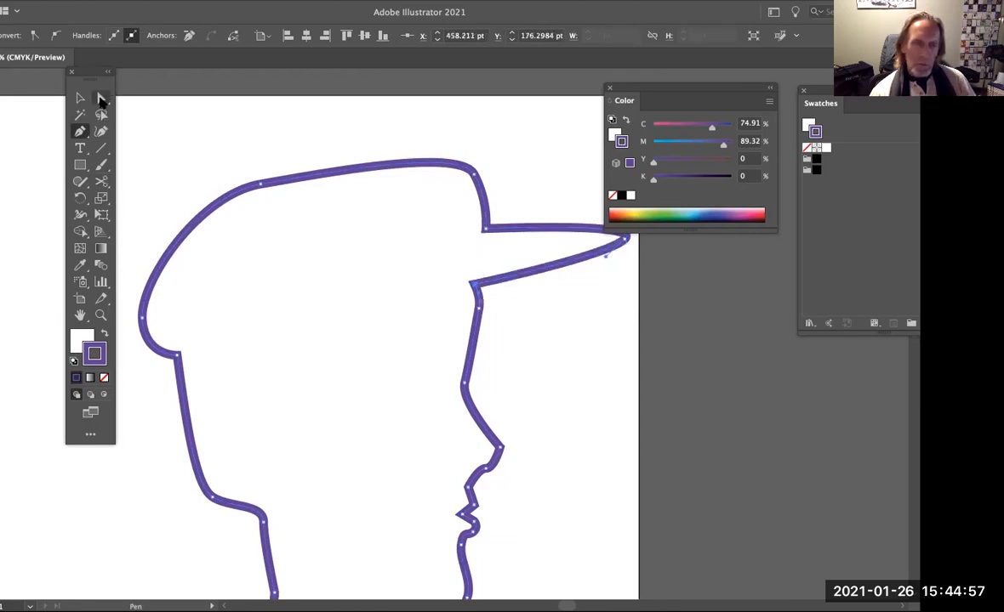
{"action": "left_click", "coordinate": [261, 185]}
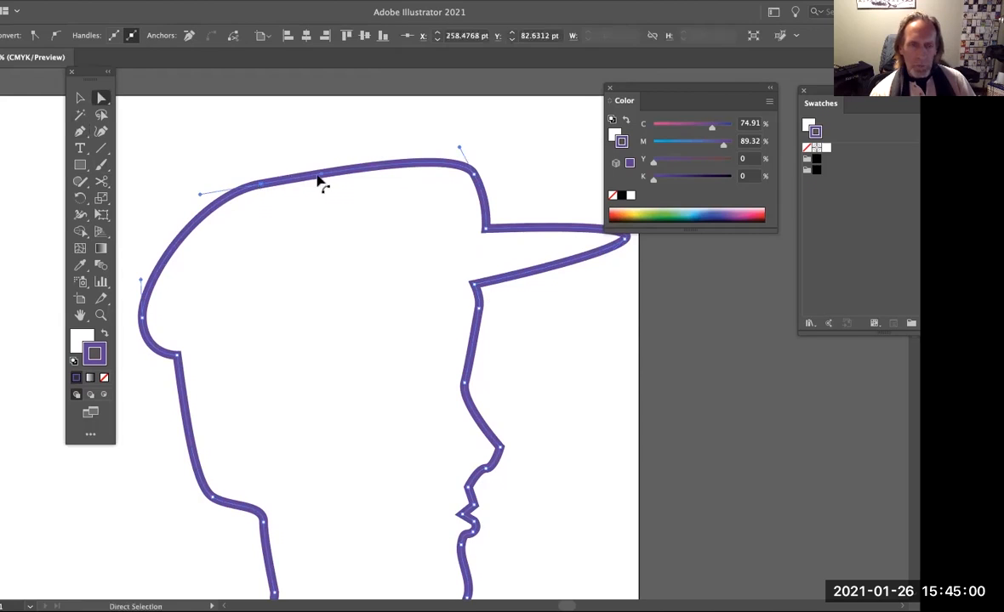
{"action": "left_click_drag", "start_coordinate": [321, 179], "coordinate": [321, 157]}
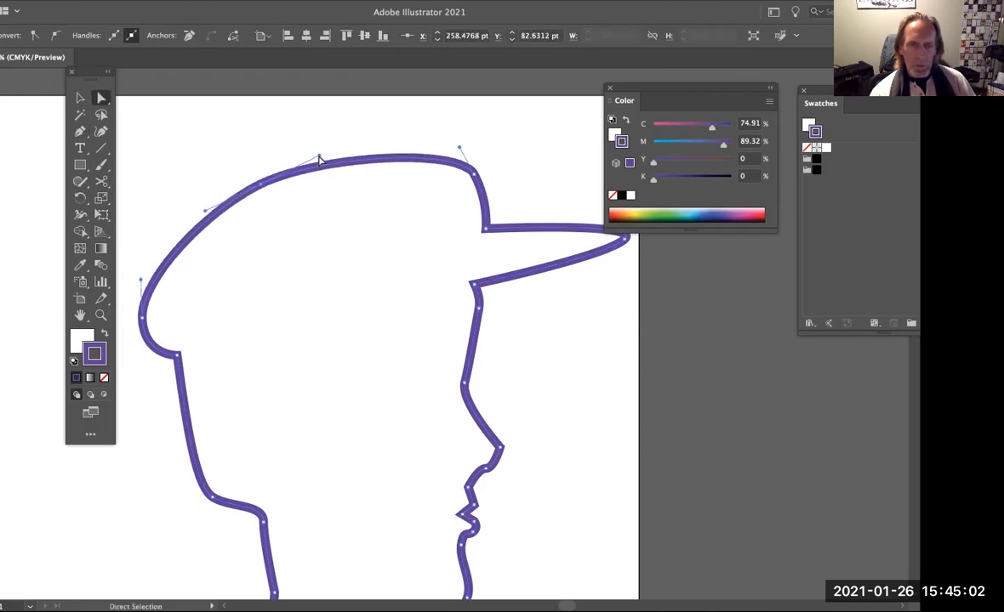
{"action": "left_click_drag", "start_coordinate": [204, 213], "coordinate": [163, 198]}
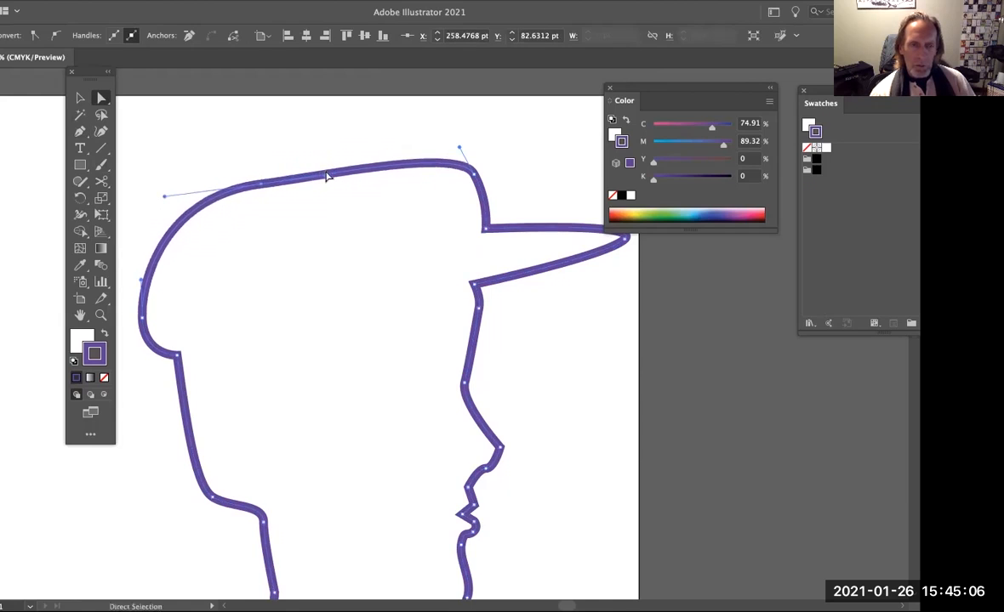
{"action": "left_click_drag", "start_coordinate": [326, 177], "coordinate": [255, 158]}
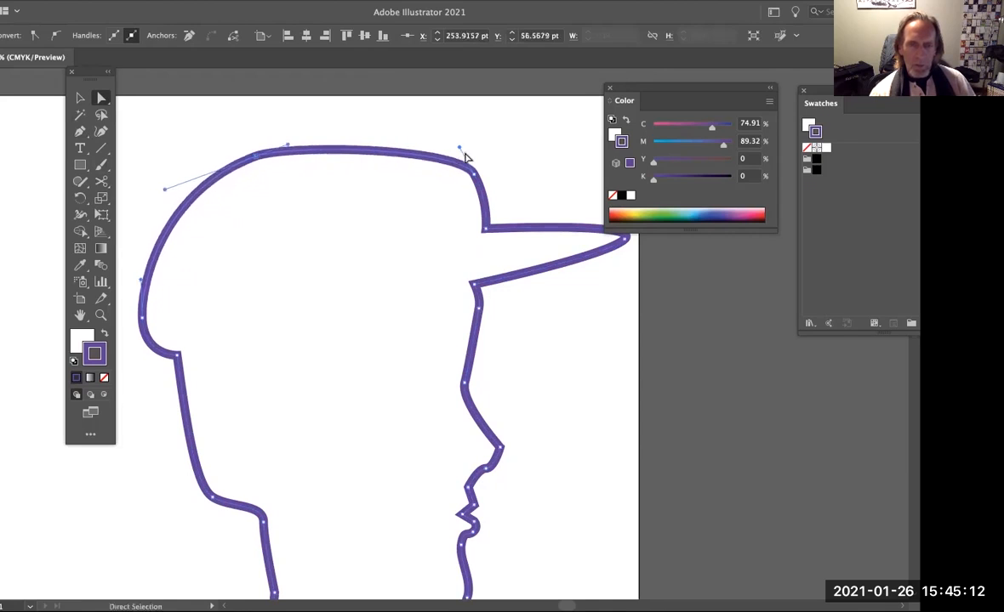
Smooth the crown's front curve by lengthening its front anchor's upper handle and shifting the anchor inward, and deselect the outline
{"action": "left_click_drag", "start_coordinate": [458, 151], "coordinate": [436, 132]}
{"action": "left_click_drag", "start_coordinate": [464, 179], "coordinate": [464, 184]}
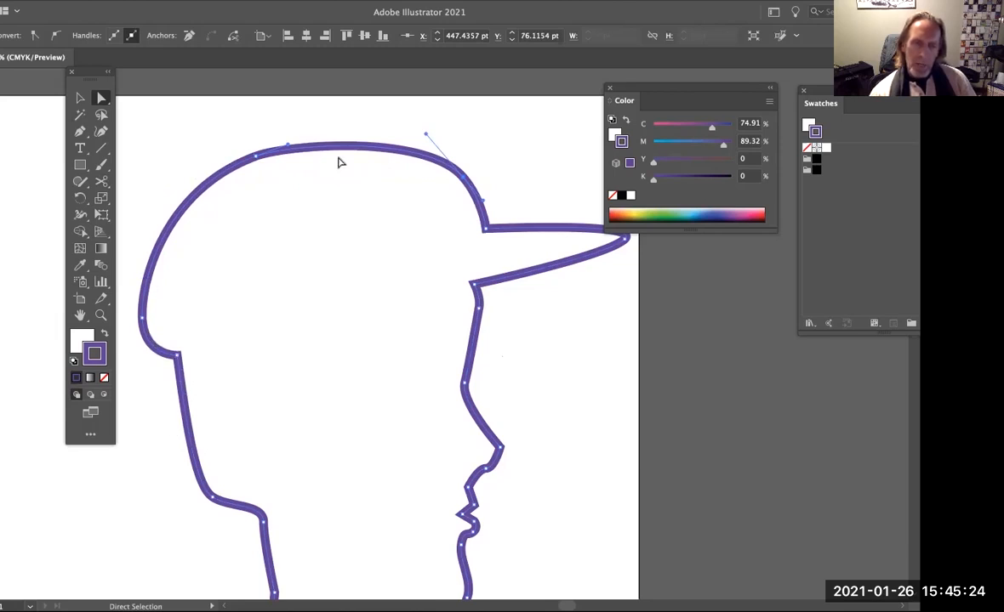
{"action": "left_click", "coordinate": [551, 355]}
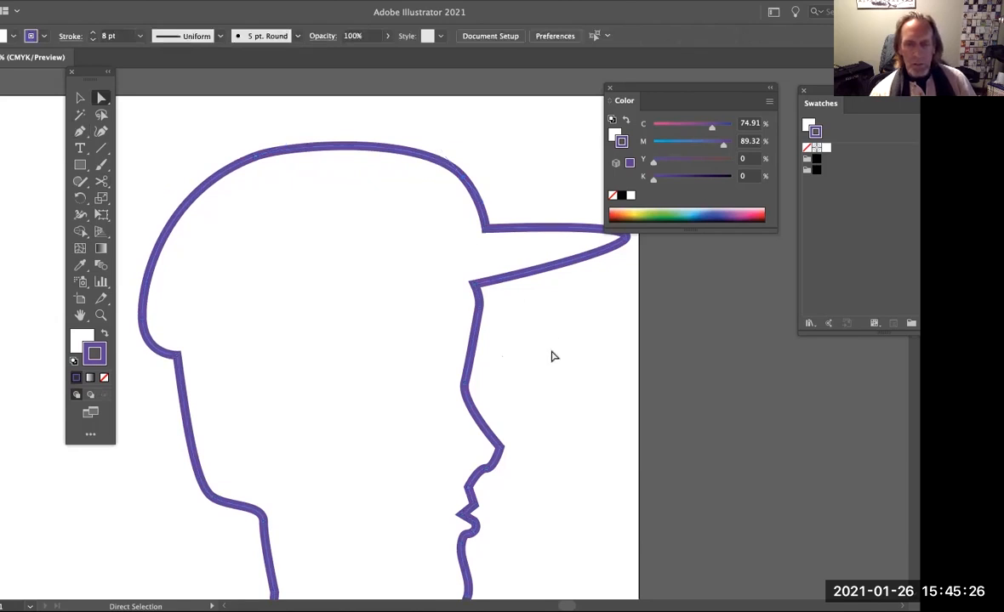
{"action": "scroll", "coordinate": [551, 356], "scroll_direction": "down", "scroll_amount": 5}
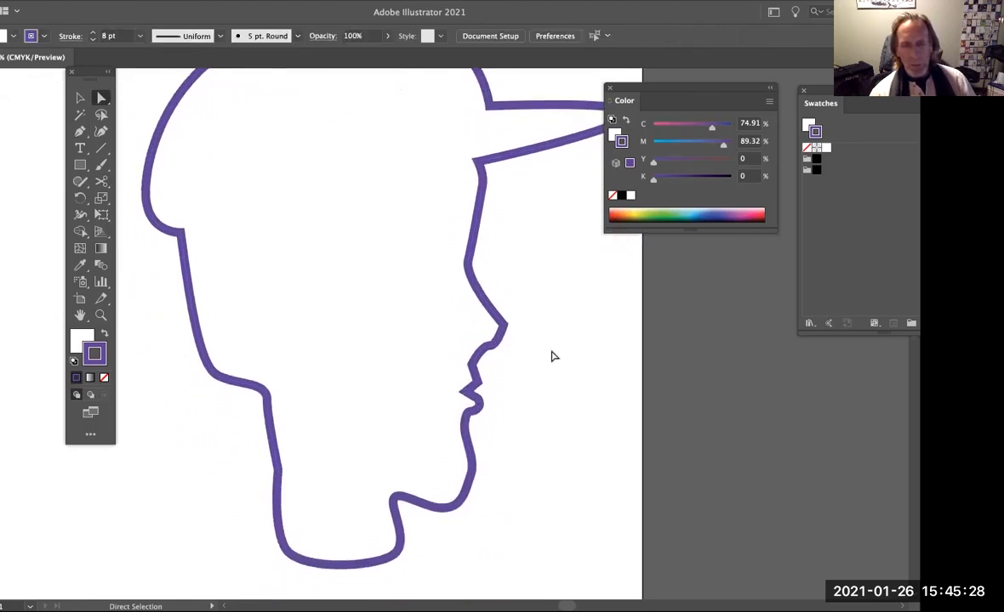
{"action": "scroll", "coordinate": [551, 356], "scroll_direction": "up", "scroll_amount": 6}
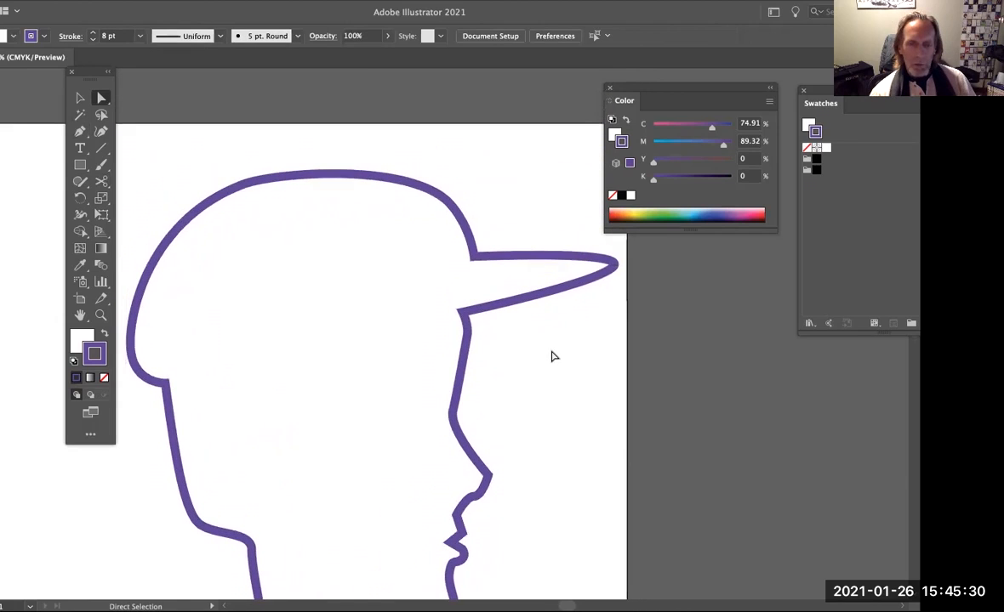